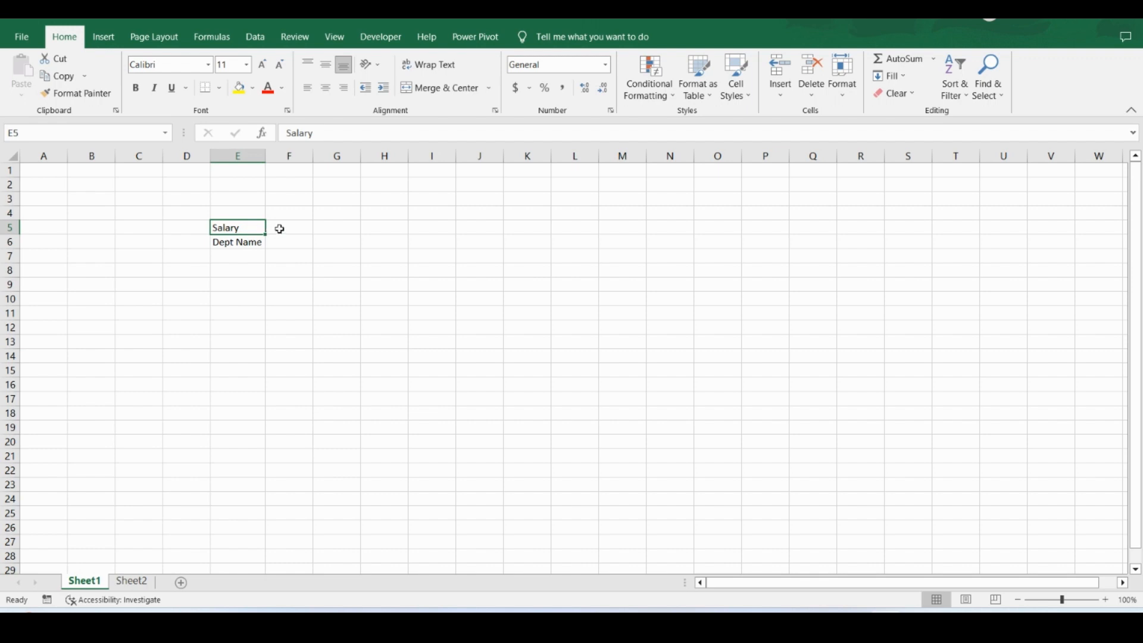
left_click(282, 229)
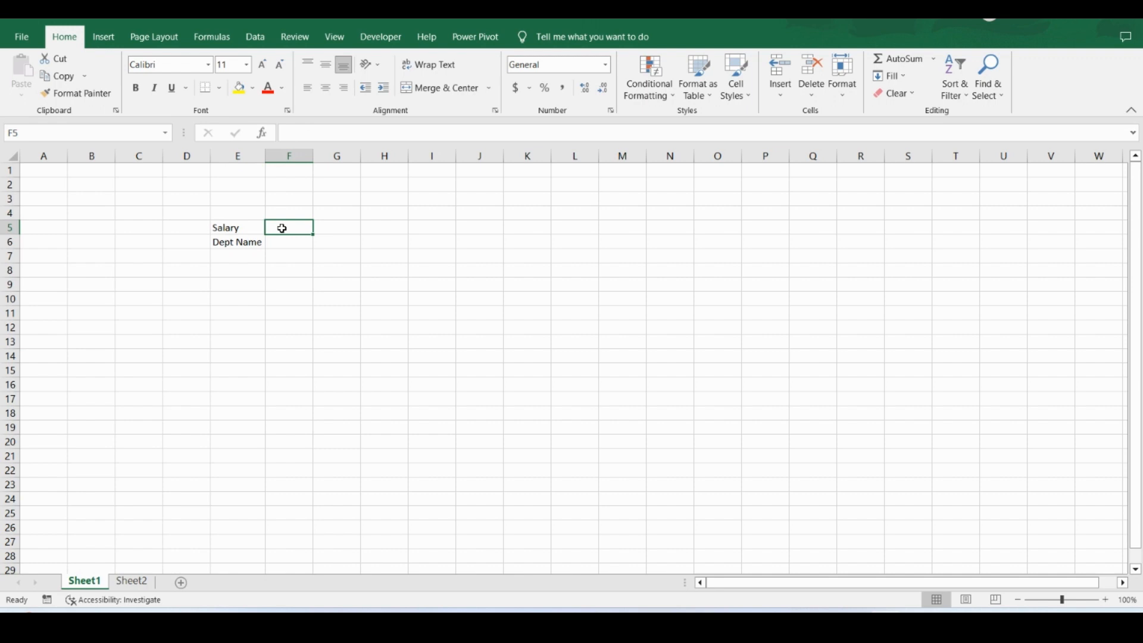
left_click(287, 243)
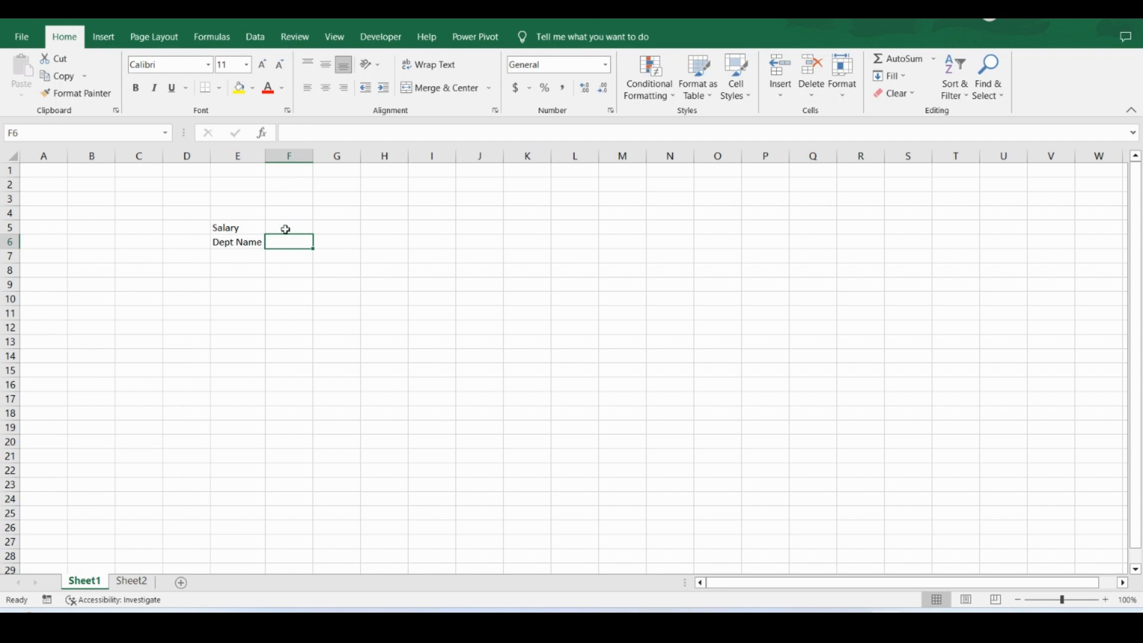
- Start a data validation rule for the Salary input cell F5 that allows whole numbers with the between condition
left_click(286, 230)
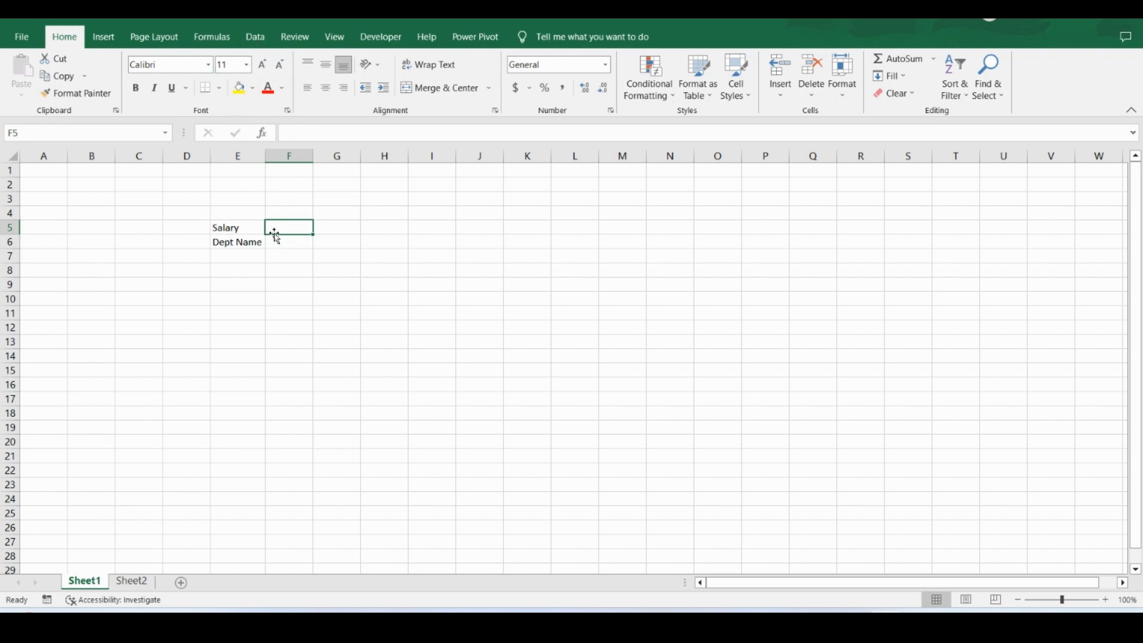
left_click(253, 38)
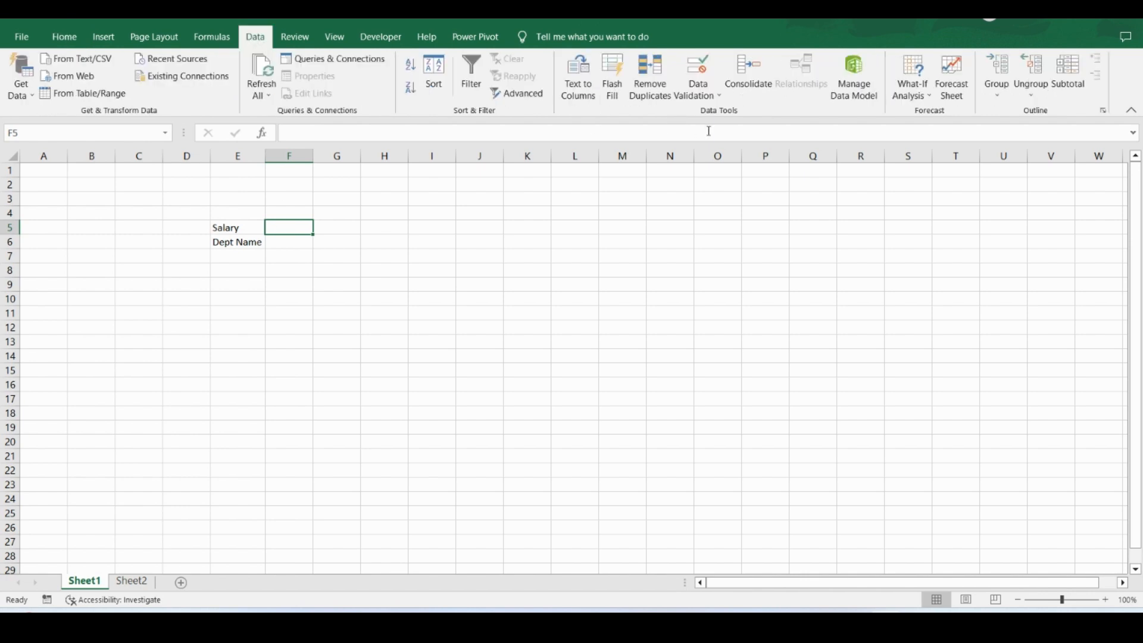
left_click(717, 98)
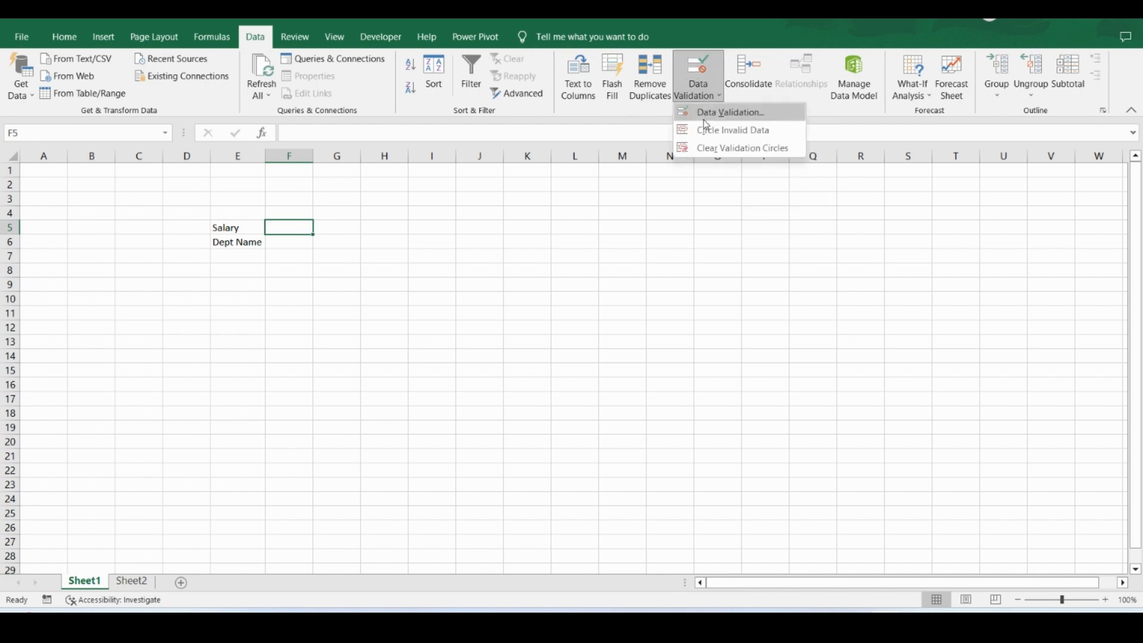
left_click(702, 114)
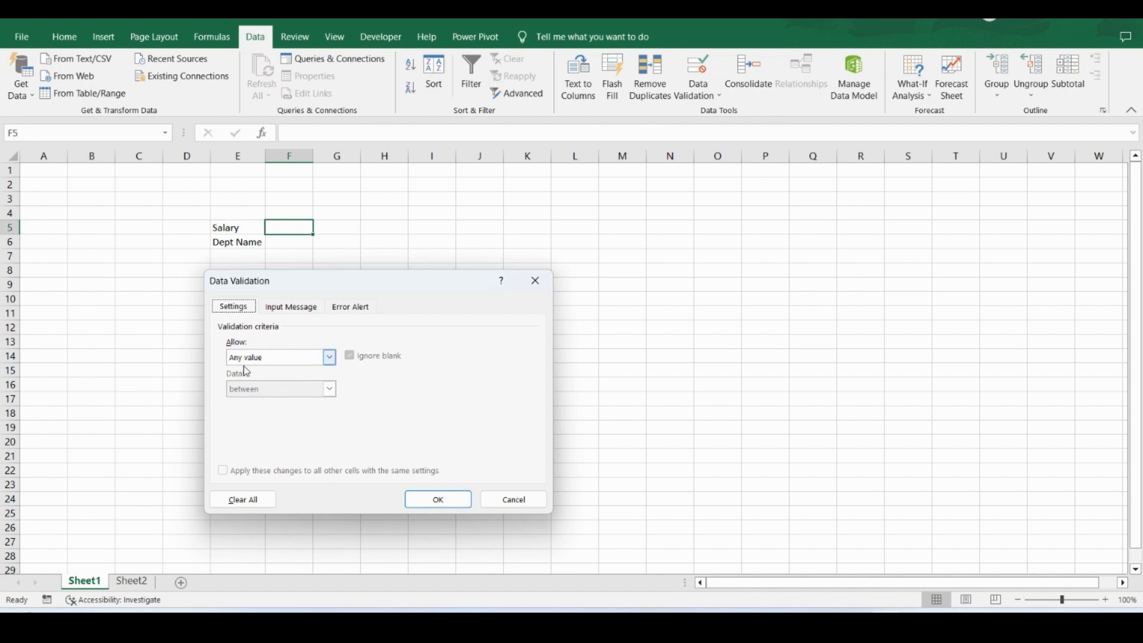
left_click(330, 357)
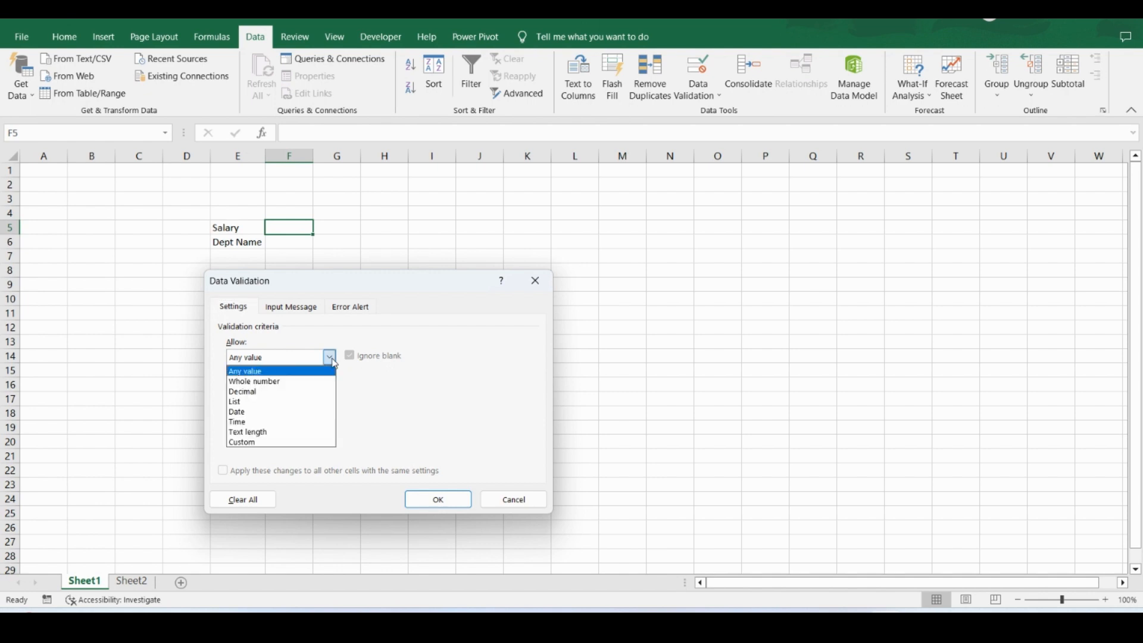
left_click(294, 382)
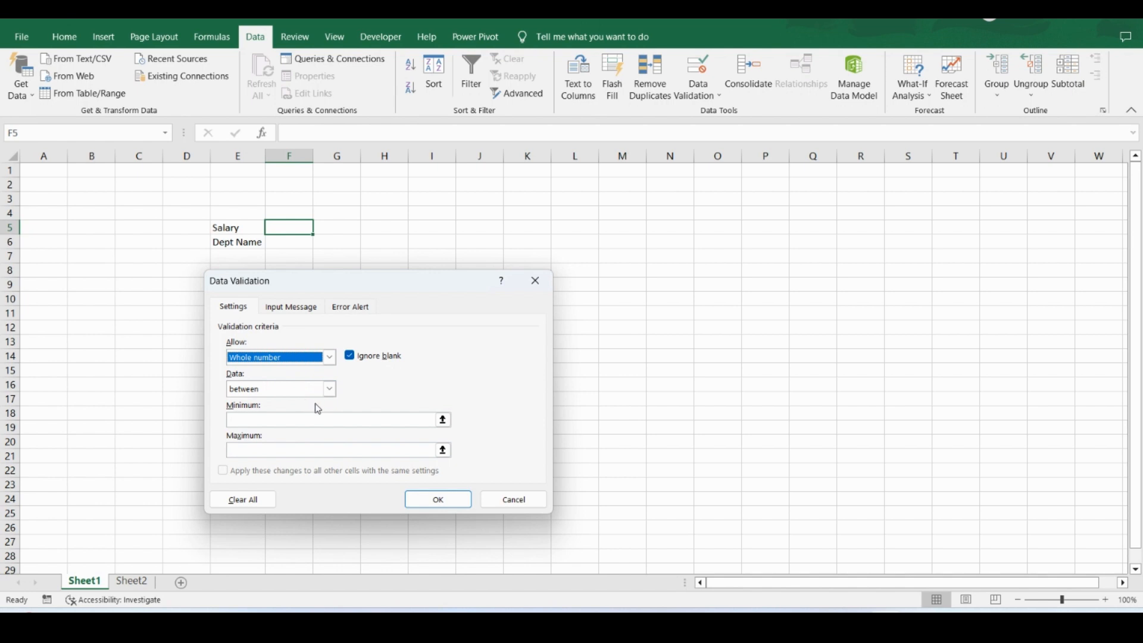
left_click(330, 390)
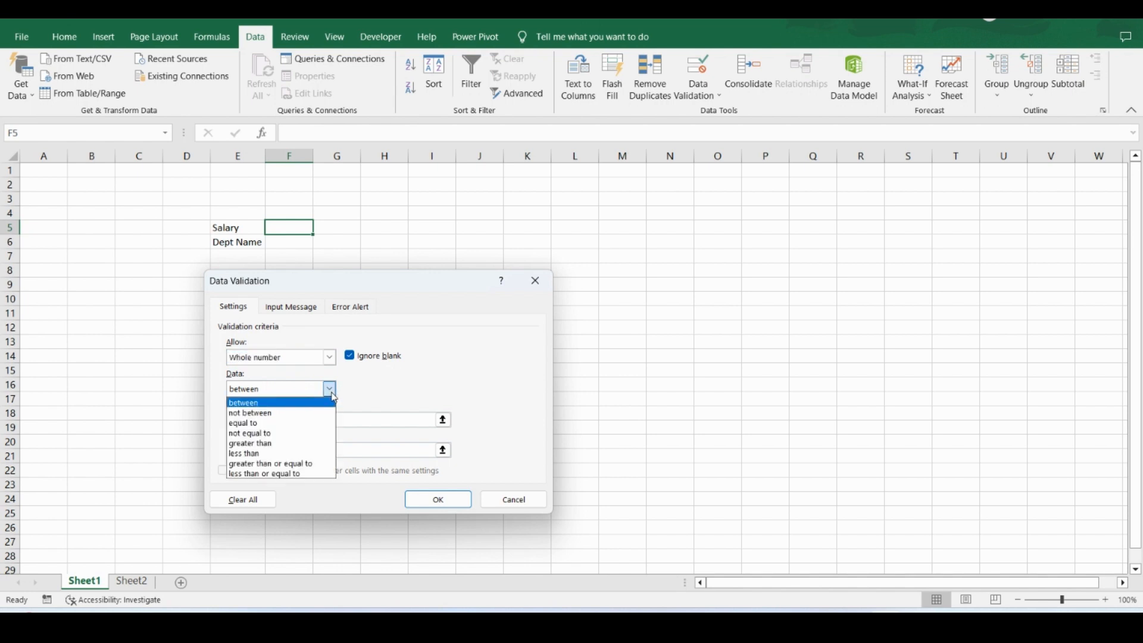
left_click(286, 404)
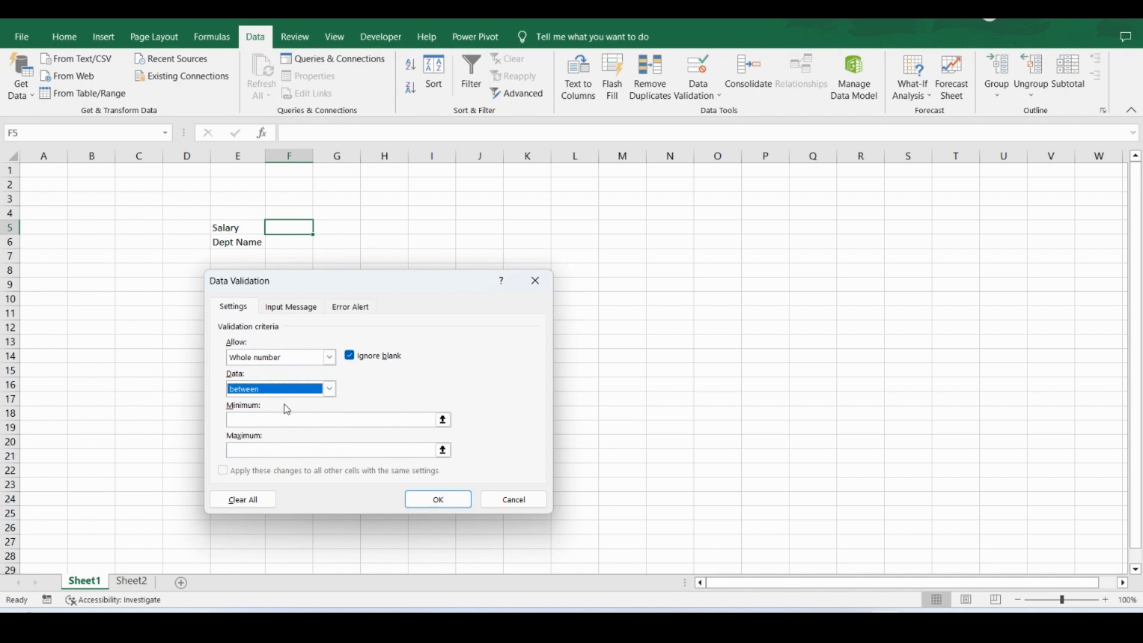
- Set the validation minimum to 1000 and the maximum to 5000, keeping Ignore blank on
left_click(279, 421)
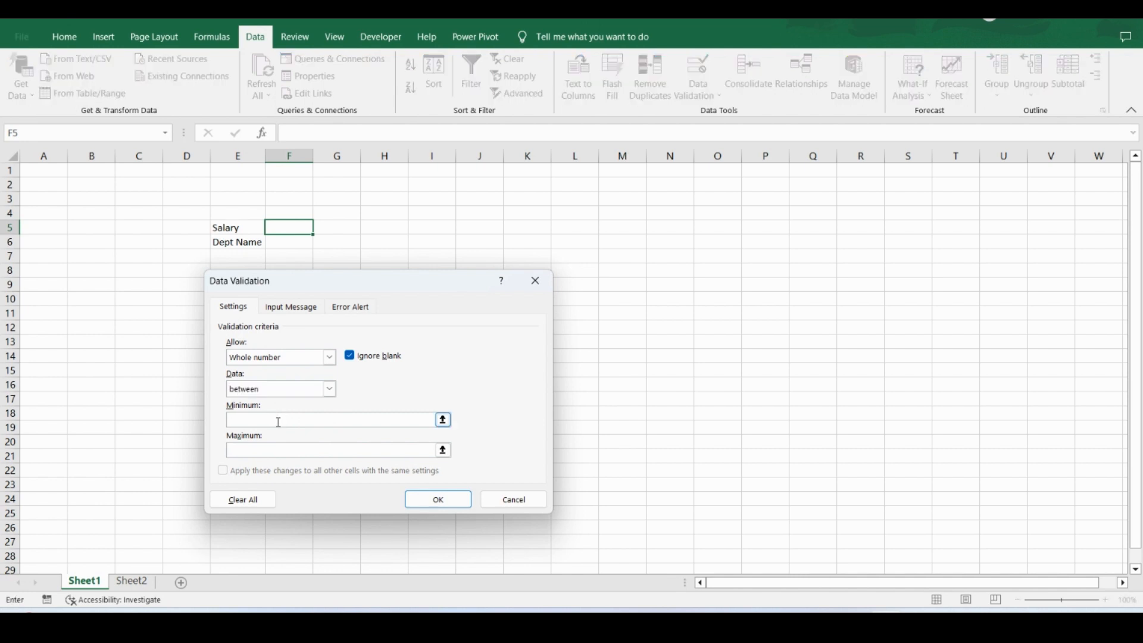
type("1000")
left_click(263, 452)
type("5000")
left_click(354, 362)
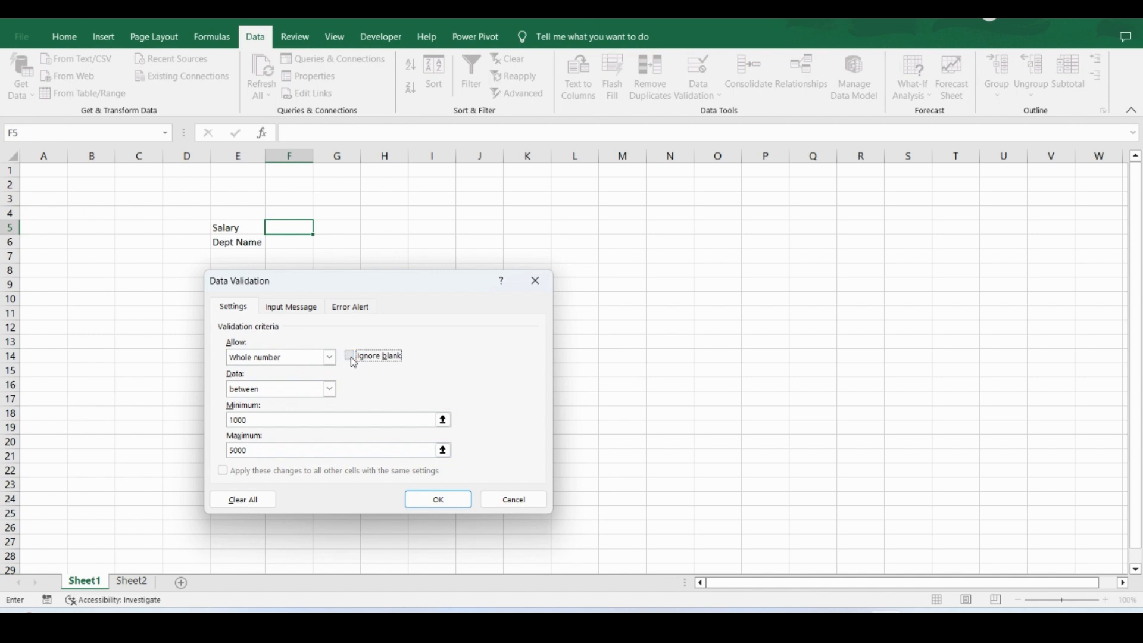
left_click(354, 363)
- Add an input message titled "Salary" with the text "Please enter Salary"
left_click(275, 314)
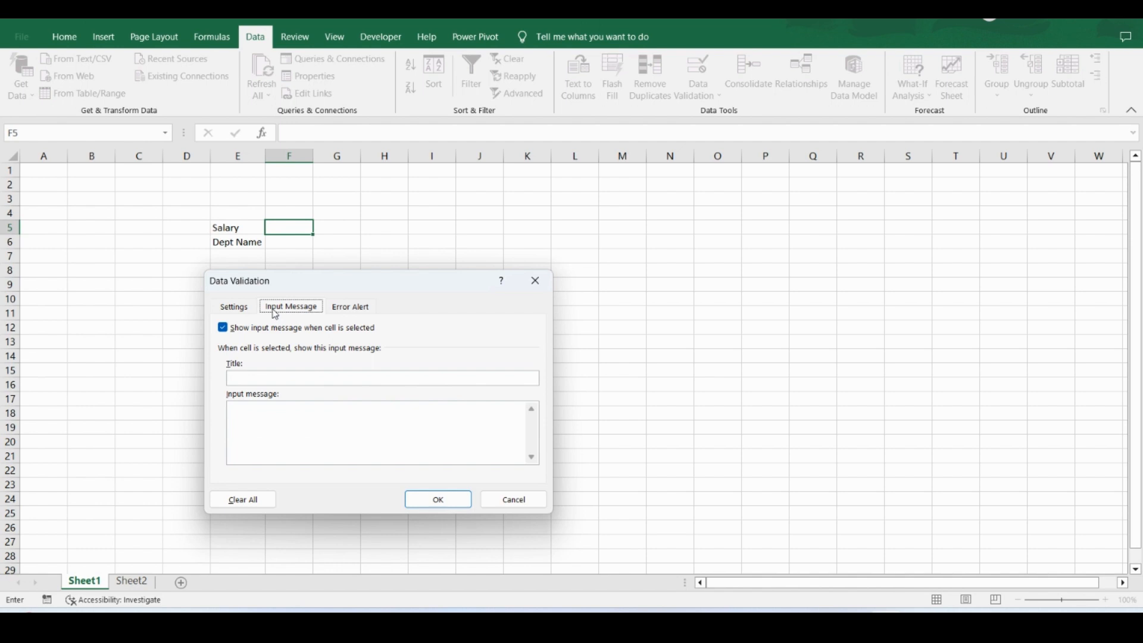
left_click(258, 379)
type("Salary")
left_click(256, 426)
type("Please ente")
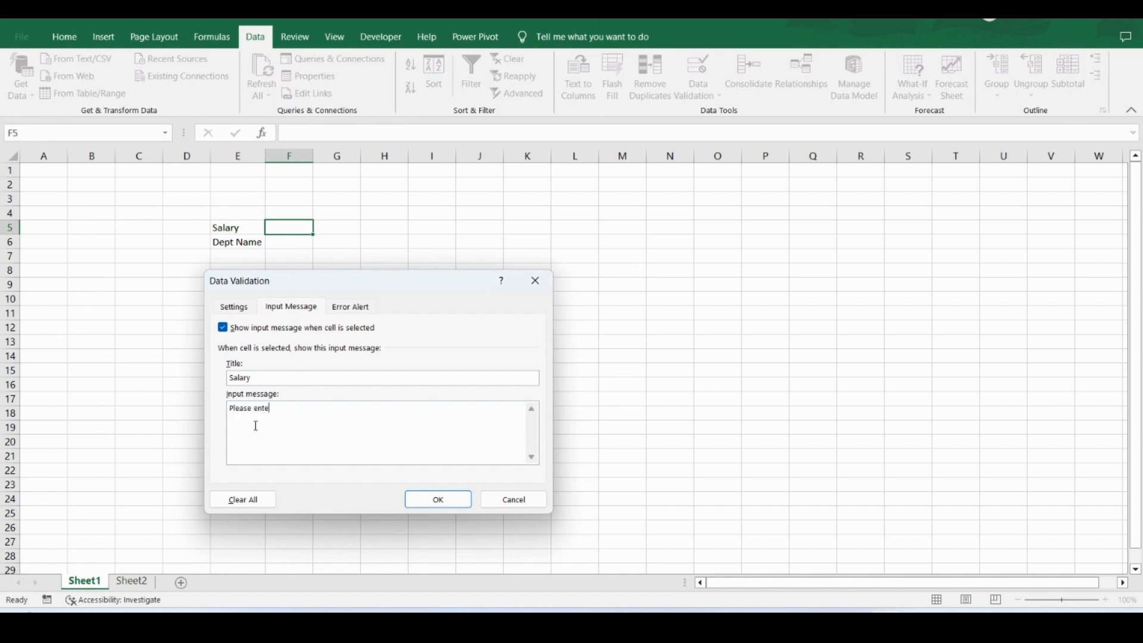
type("r Salary")
- Add a Stop-style error alert titled "Error" with the message "Please enter values between 1000 to 5000", and apply the validation
left_click(341, 313)
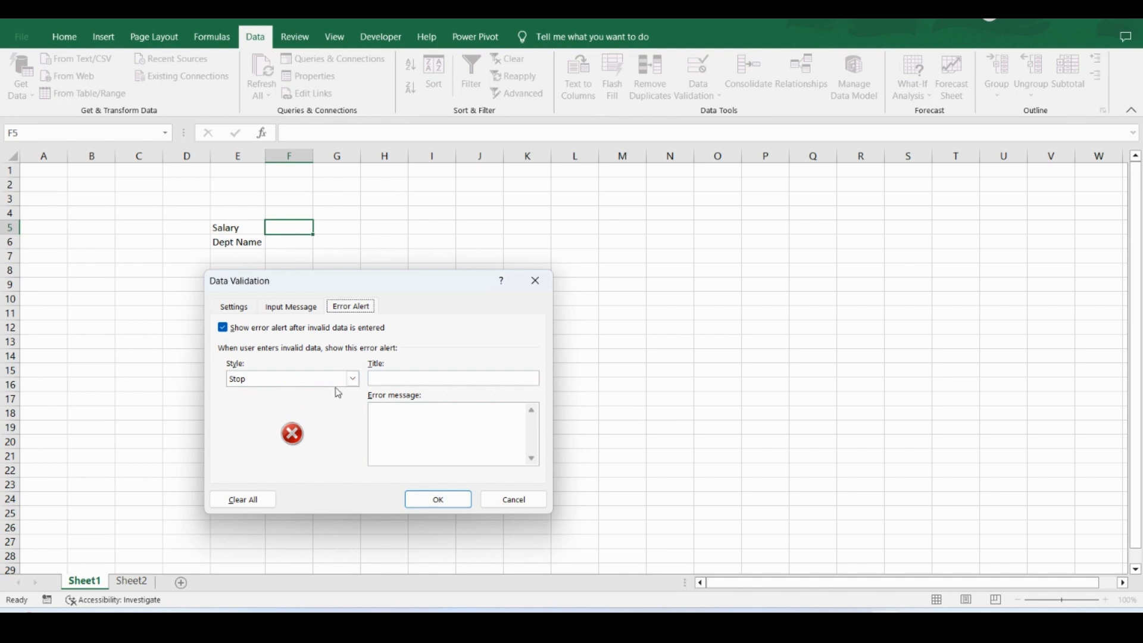
left_click(353, 382)
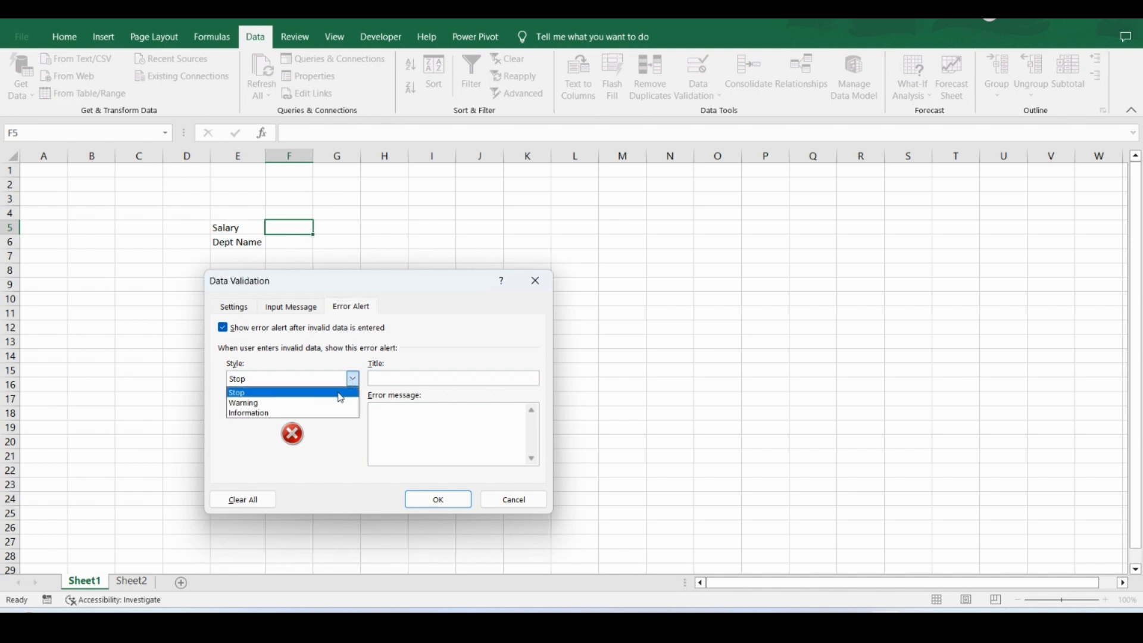
left_click(342, 394)
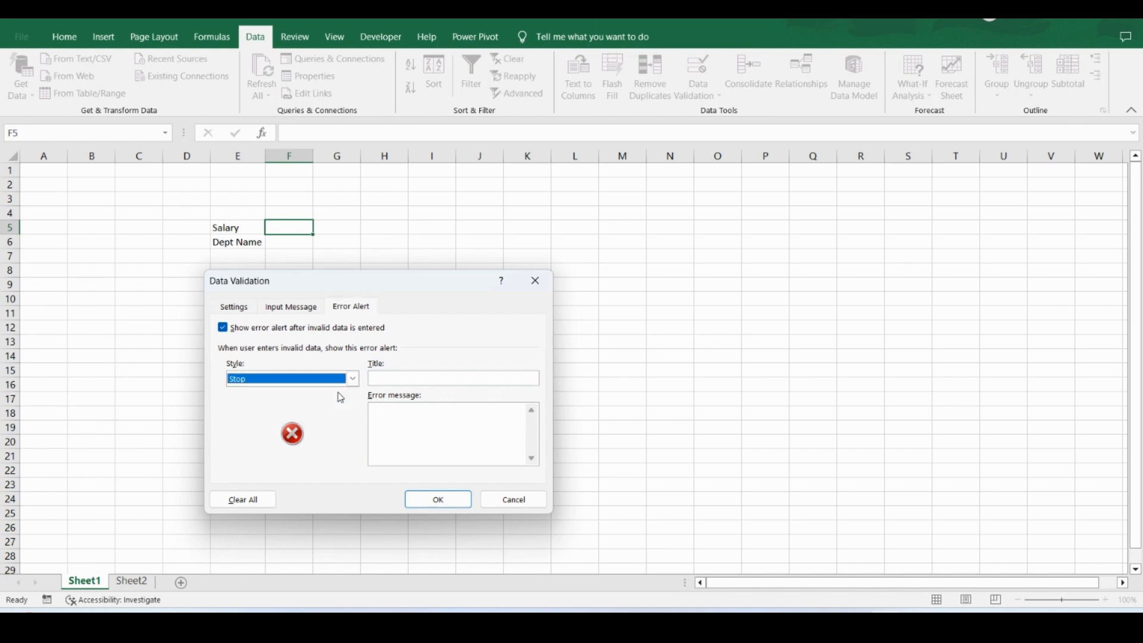
left_click(408, 378)
type("Error")
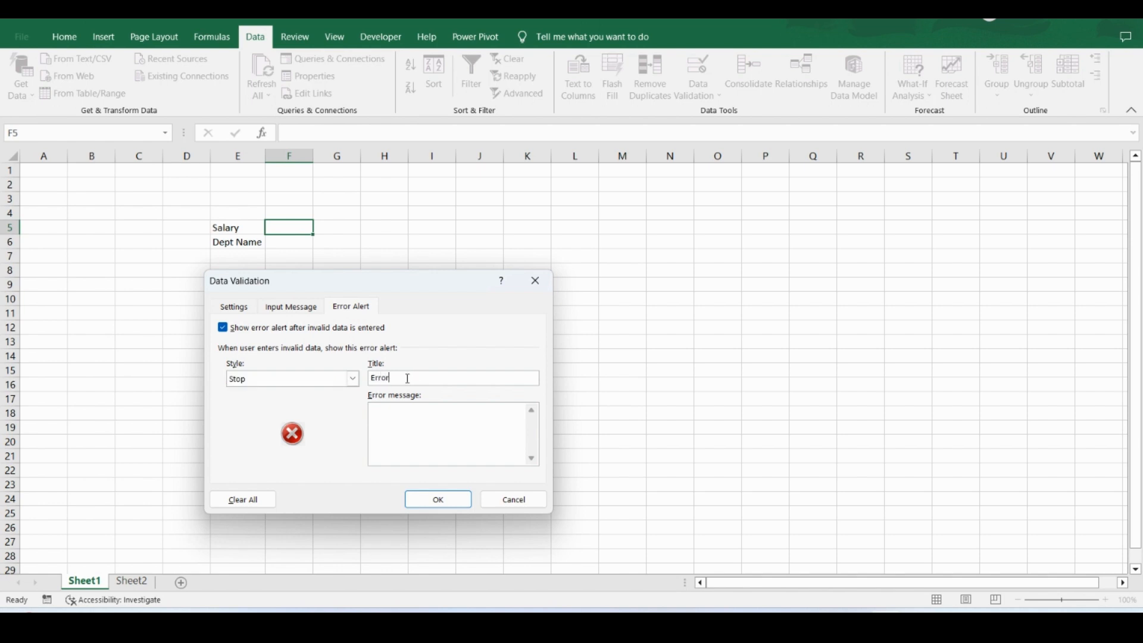
left_click(394, 425)
type("Please enter values between 1000 to 5000")
left_click(420, 500)
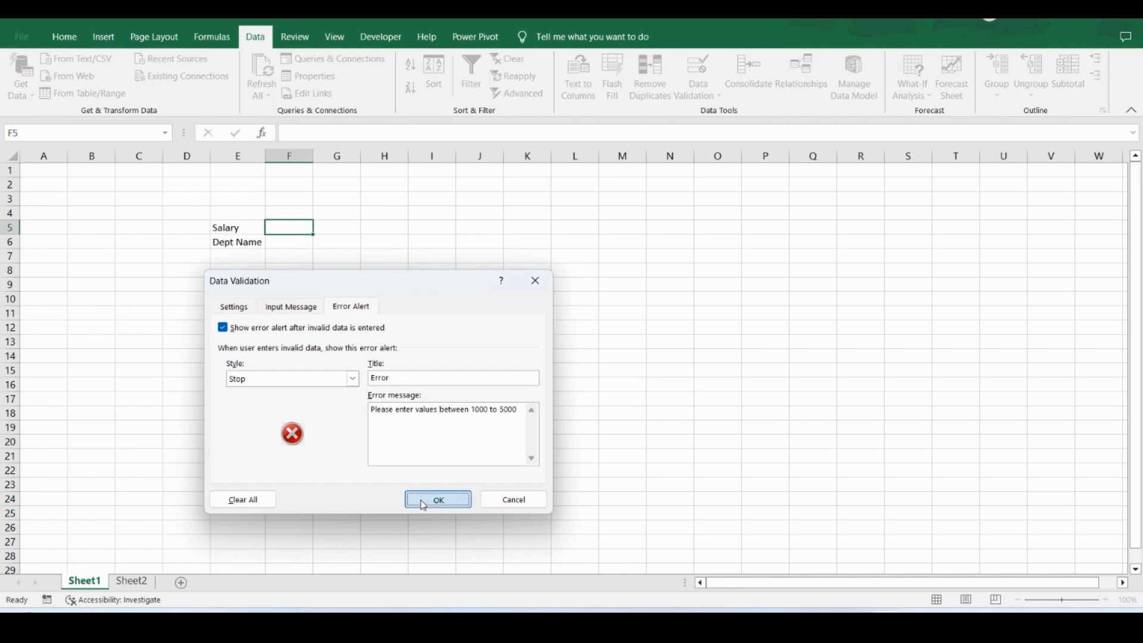
- Test the Salary validation by entering the text "q" in cell F5, and cancel the entry
left_click(375, 230)
left_click(304, 229)
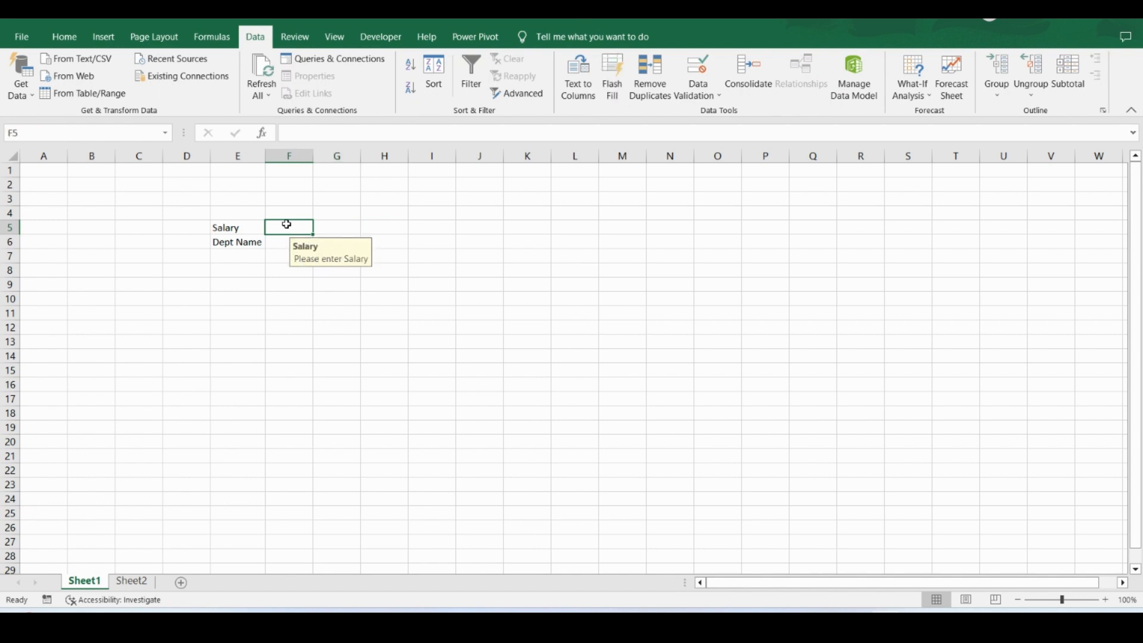
type("q")
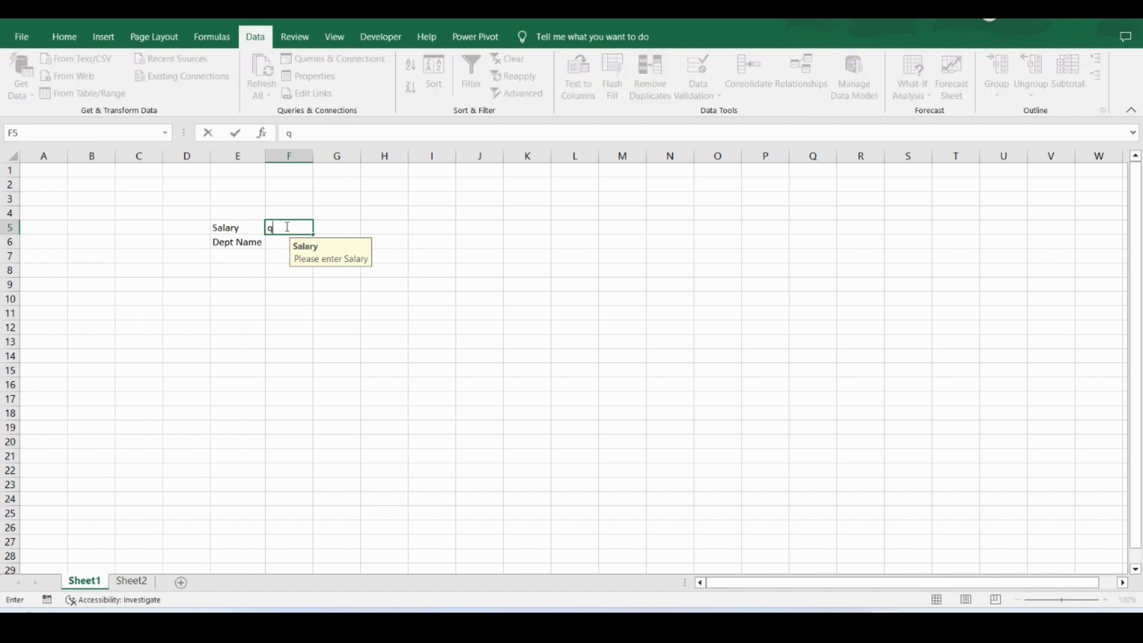
key("Return")
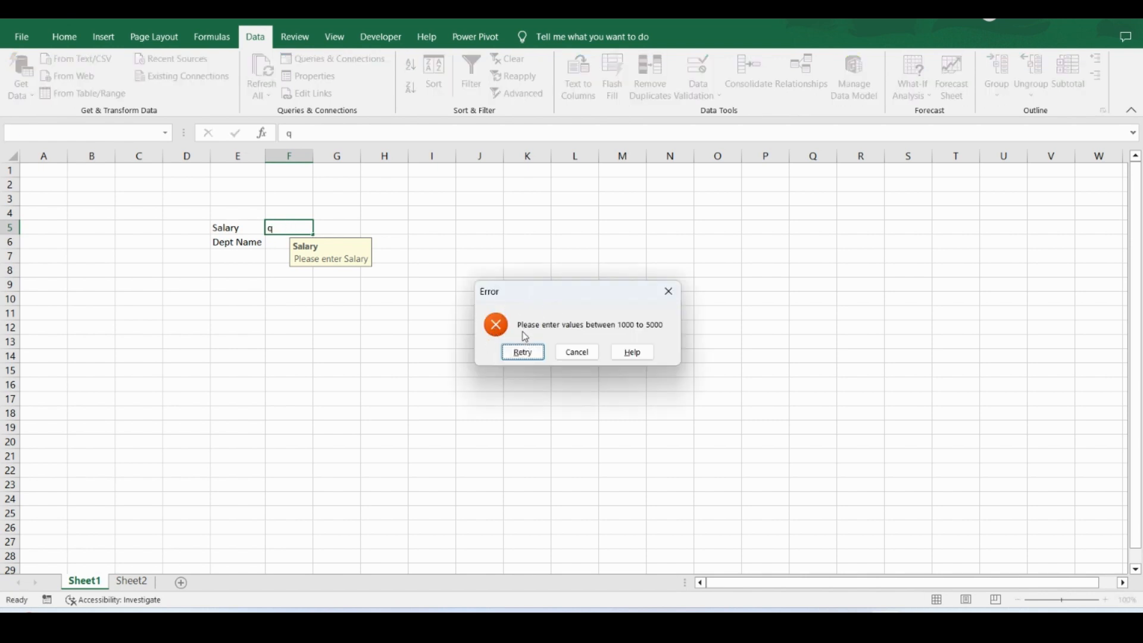
left_click(573, 356)
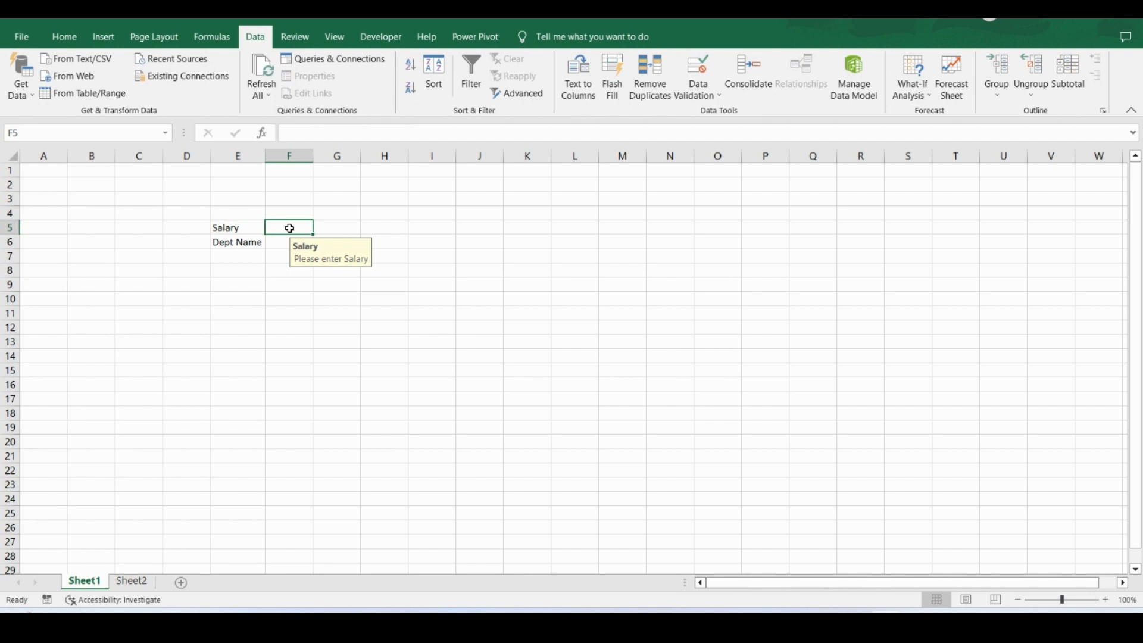
- Test the Salary limits in cell F5 by entering 999 and retrying with 1000
type("999")
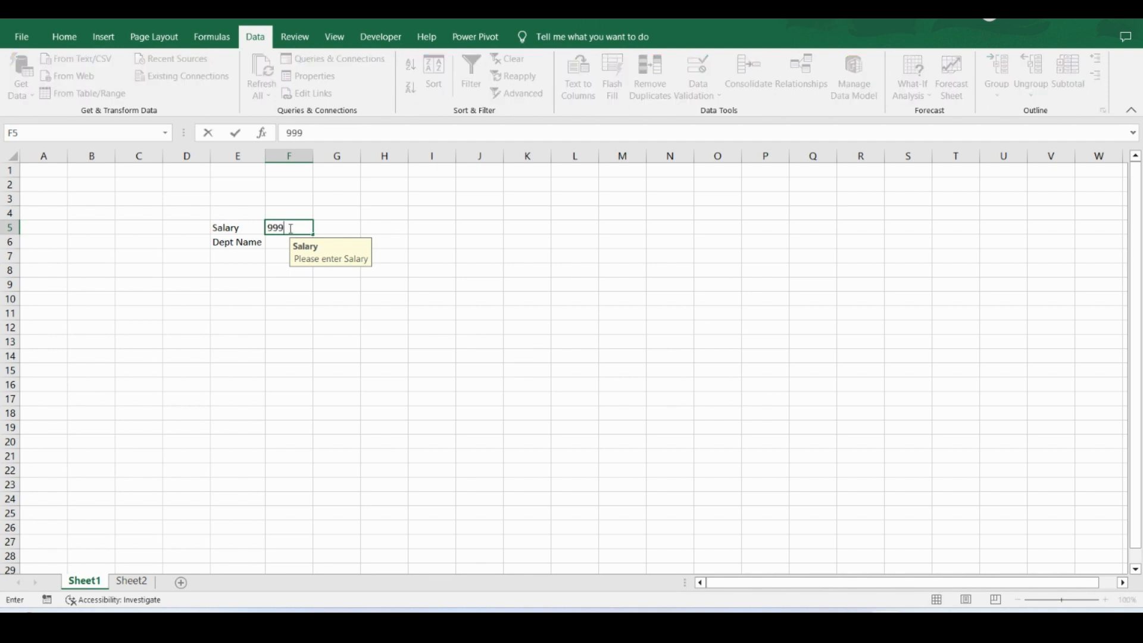
key("Return")
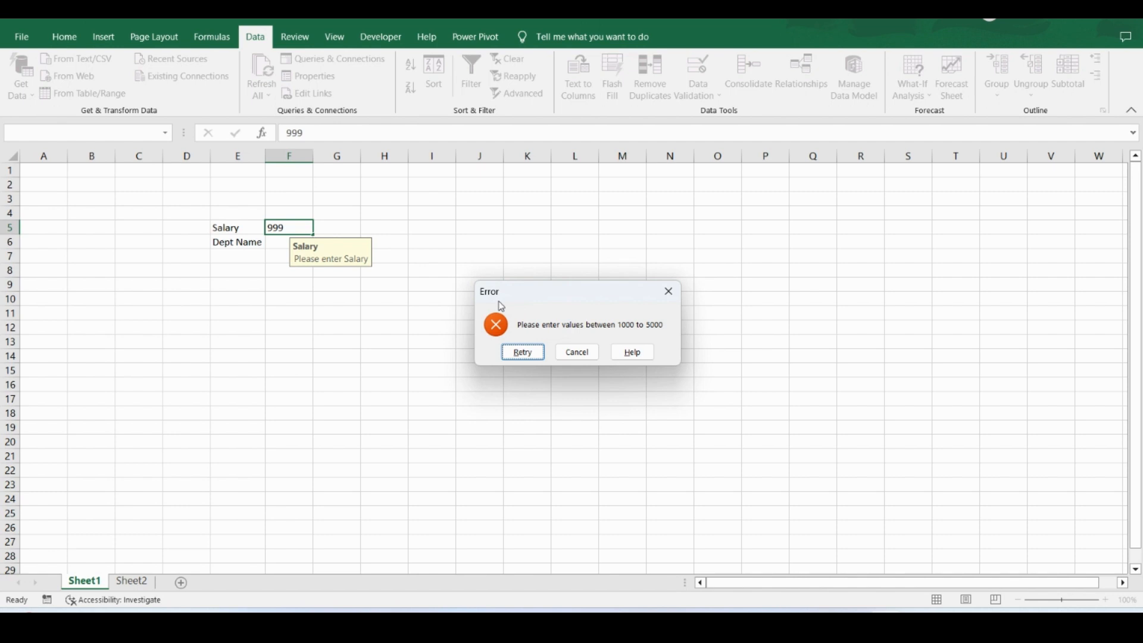
left_click(522, 355)
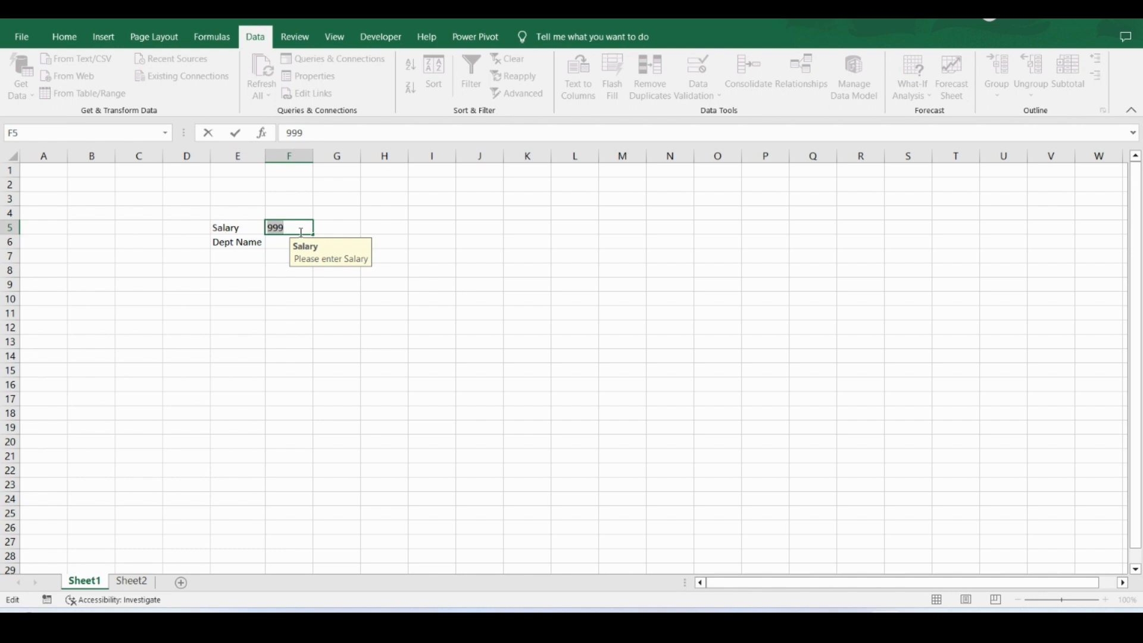
type("1000")
key("Return")
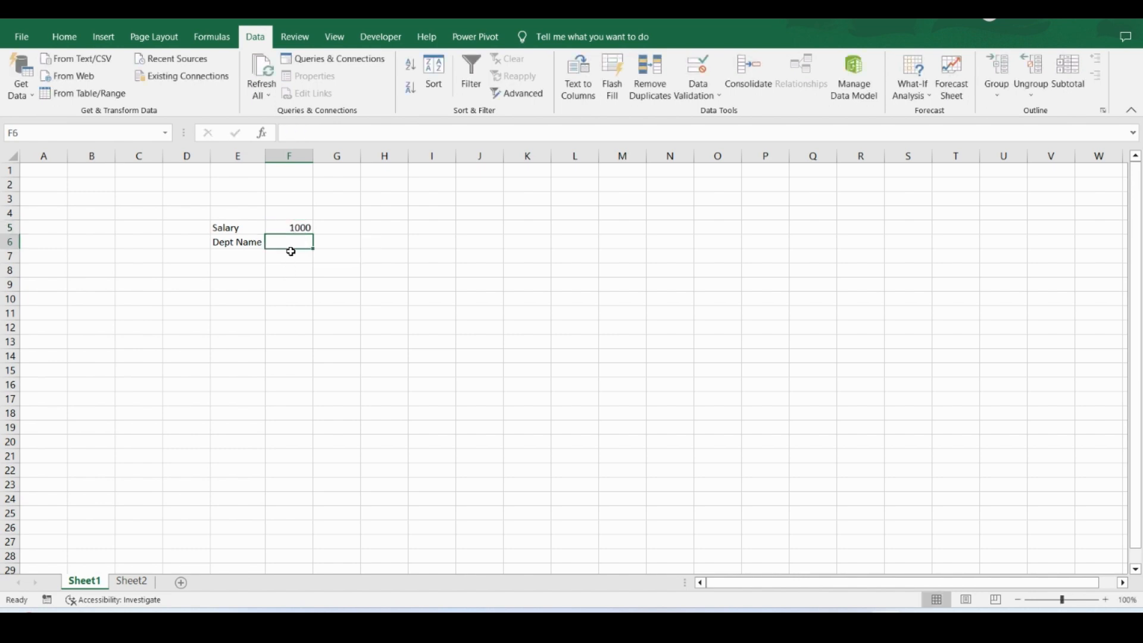
- Clear the value from the Salary cell F5 and leave the cell blank
left_click(293, 228)
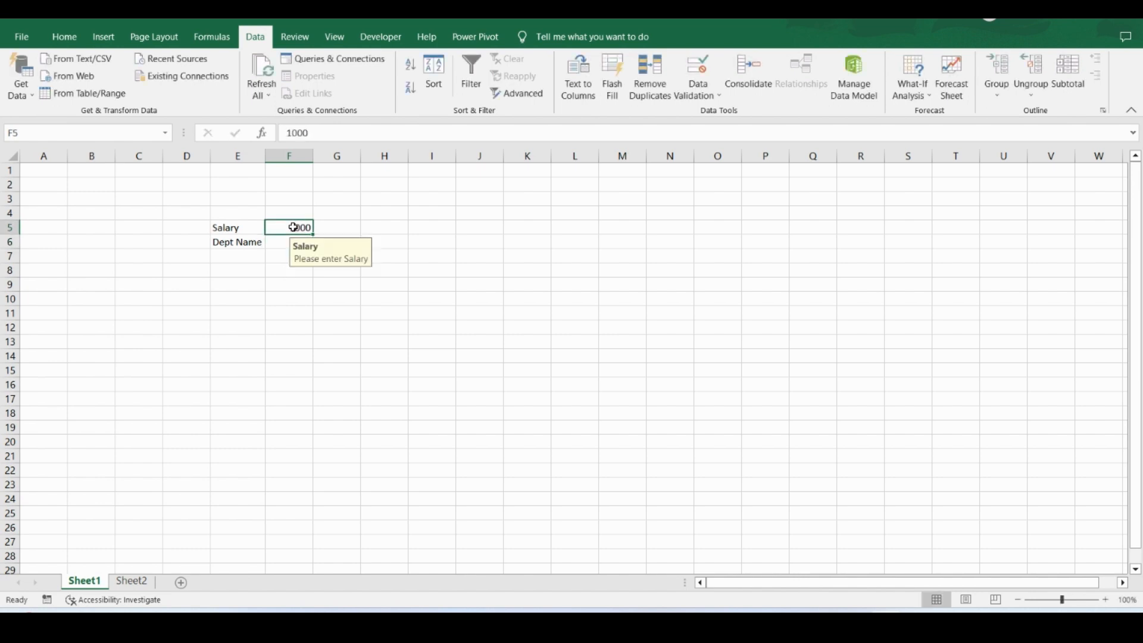
double_click(293, 227)
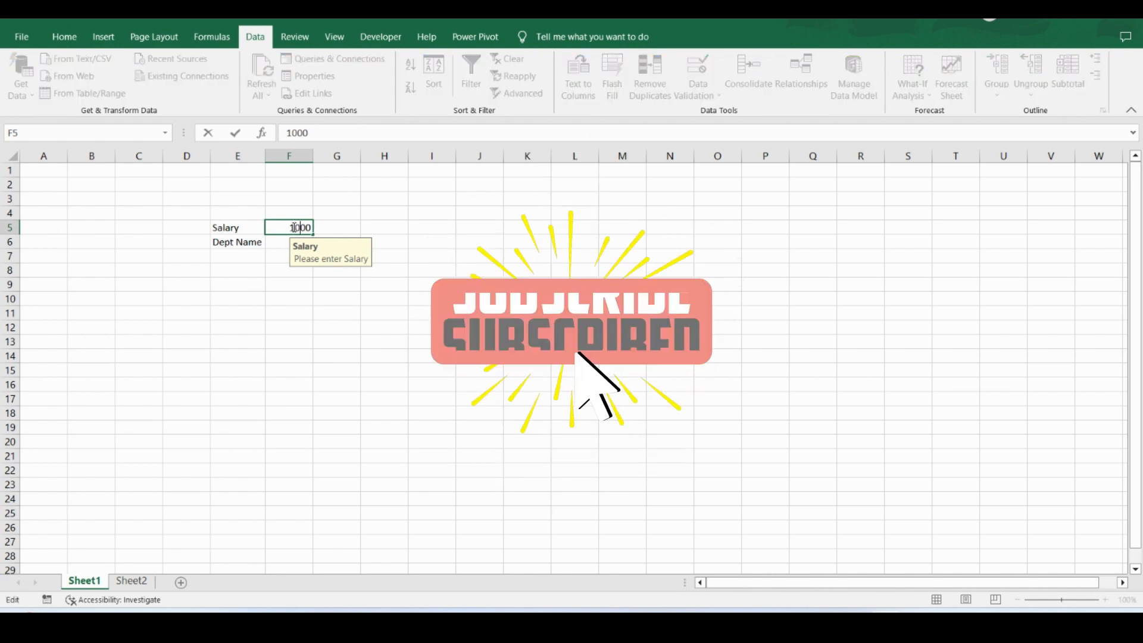
key("BackSpace")
key("BackSpace")
key("BackSpace")
key("BackSpace")
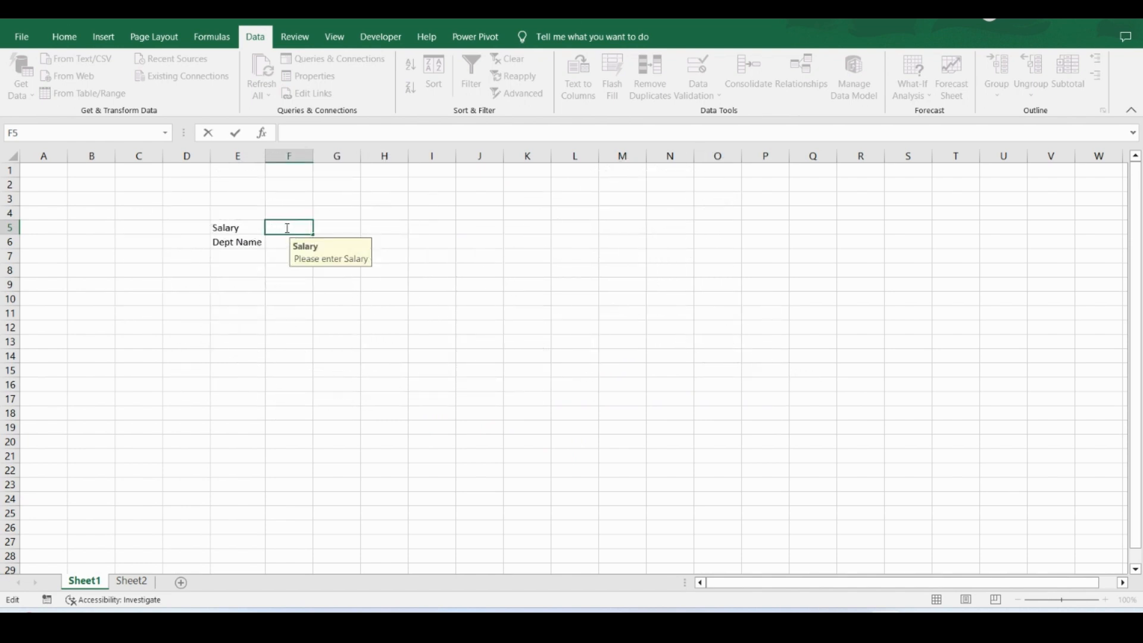
left_click(338, 228)
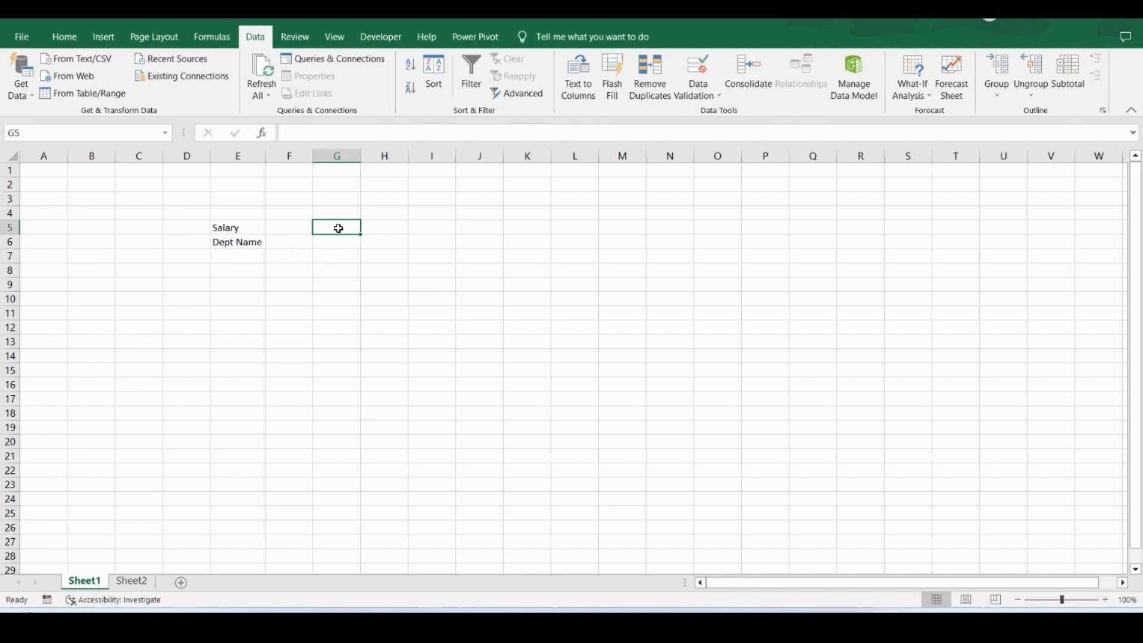
- Reopen the data validation of cell F5, turn off Ignore blank and apply the change
left_click(303, 227)
left_click(691, 87)
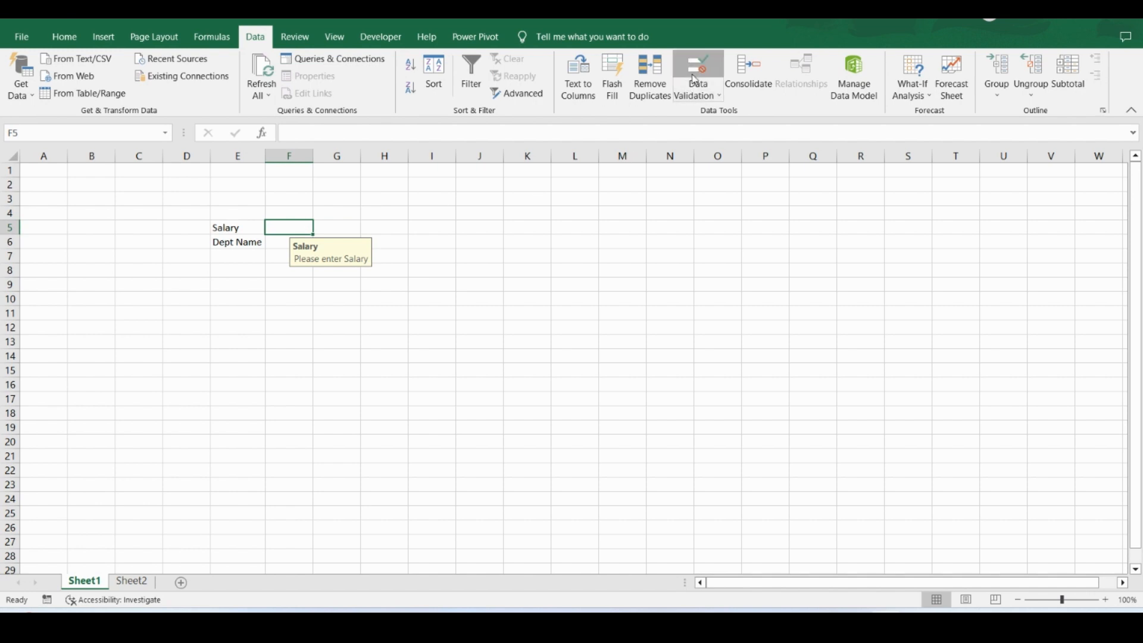
left_click(234, 307)
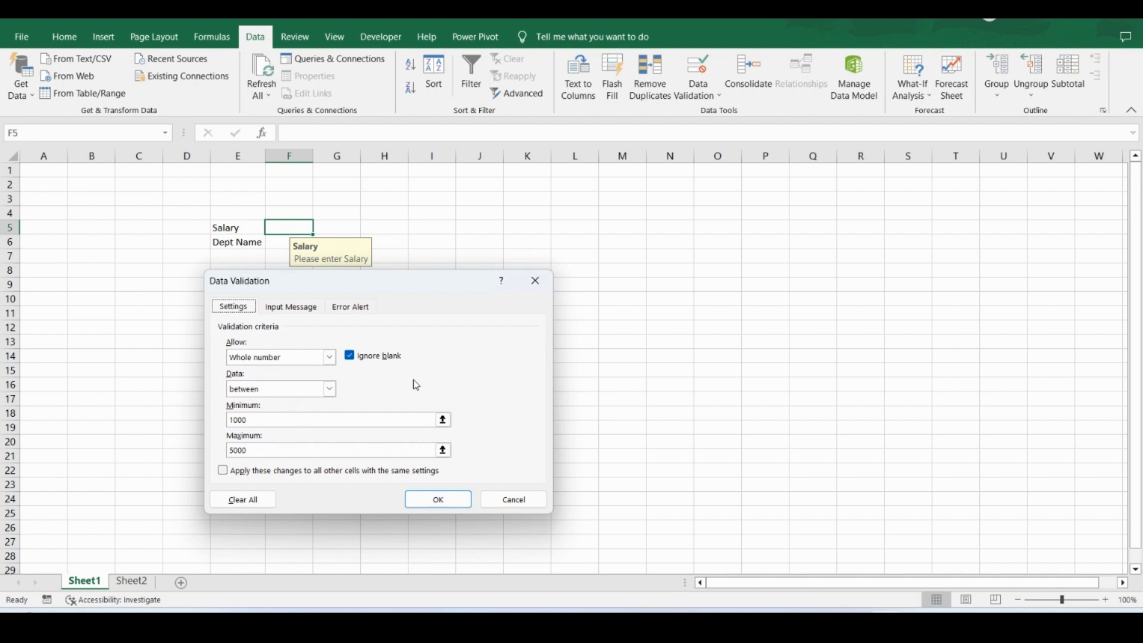
left_click(352, 359)
left_click(439, 499)
- Check how the empty Salary cell F5 behaves when it is selected and left blank
left_click(377, 230)
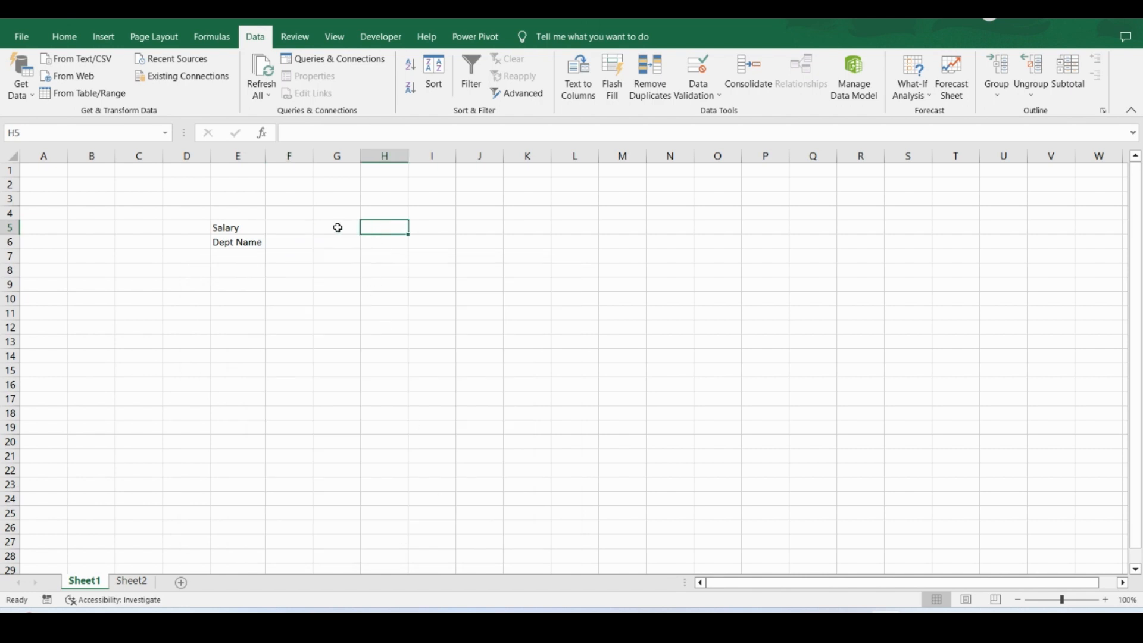
left_click(291, 227)
left_click(334, 227)
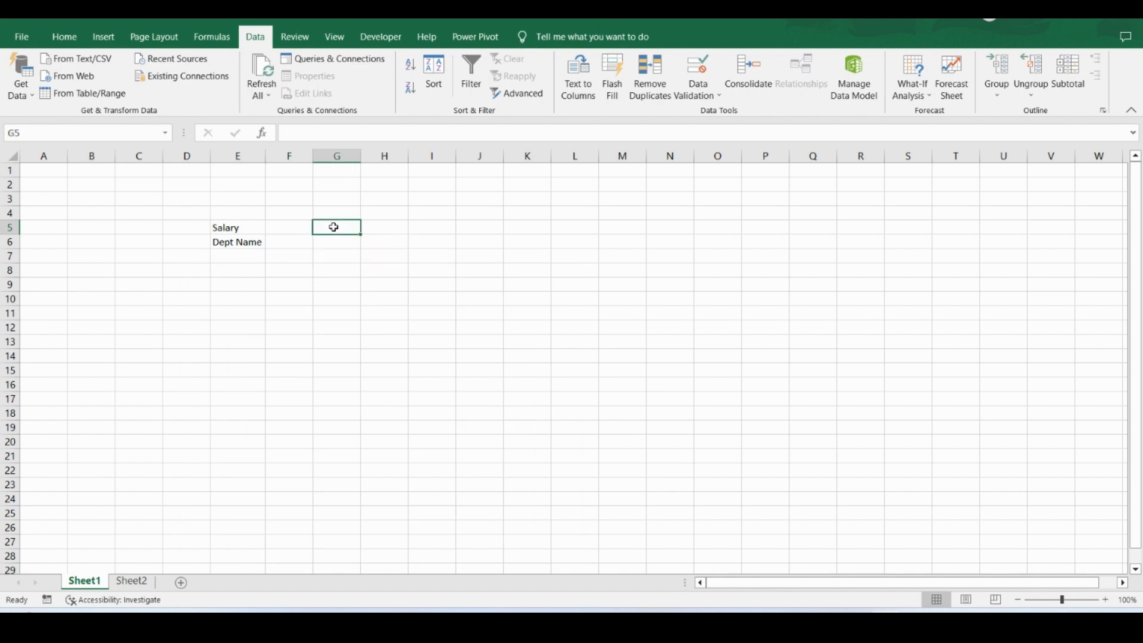
- Test the Salary cell F5 by committing it blank and retrying with 2500
double_click(284, 228)
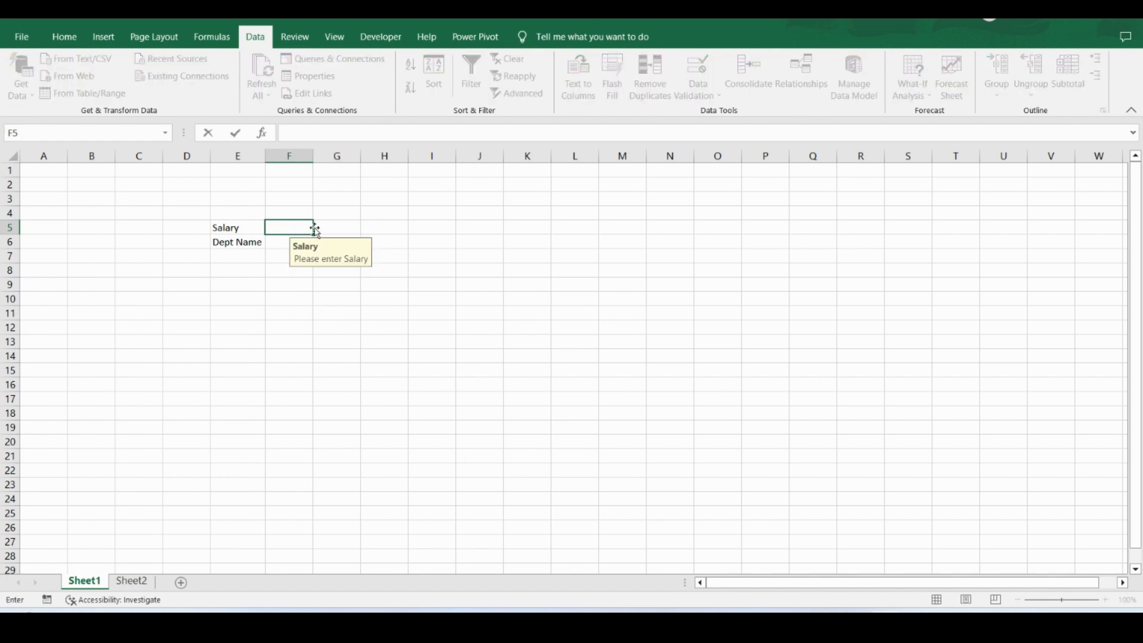
key("Return")
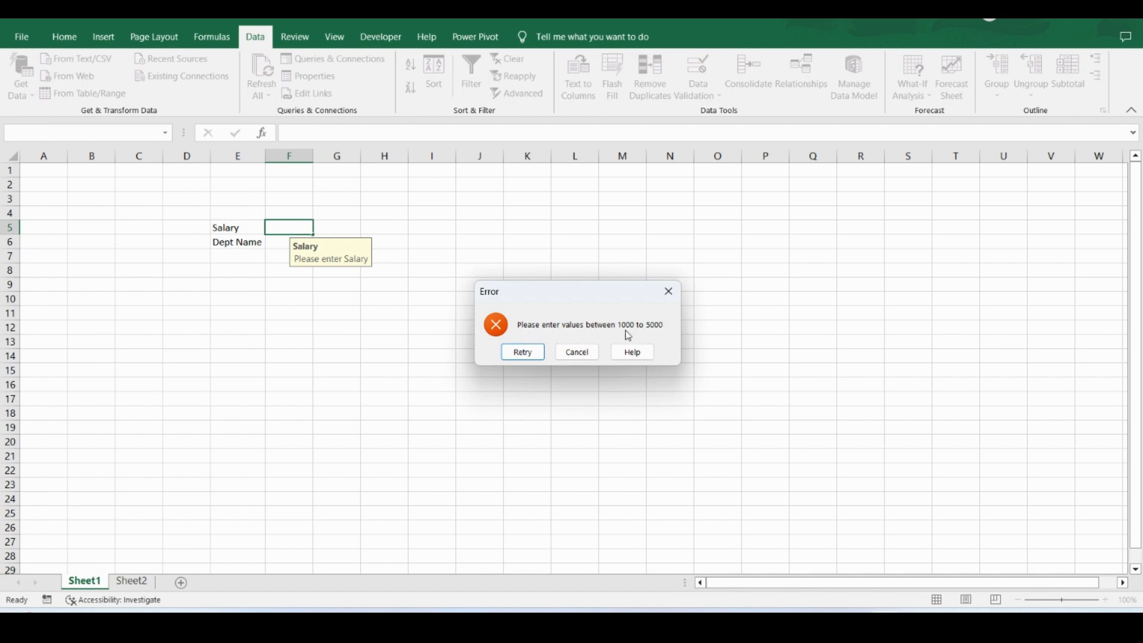
left_click(523, 353)
type("255")
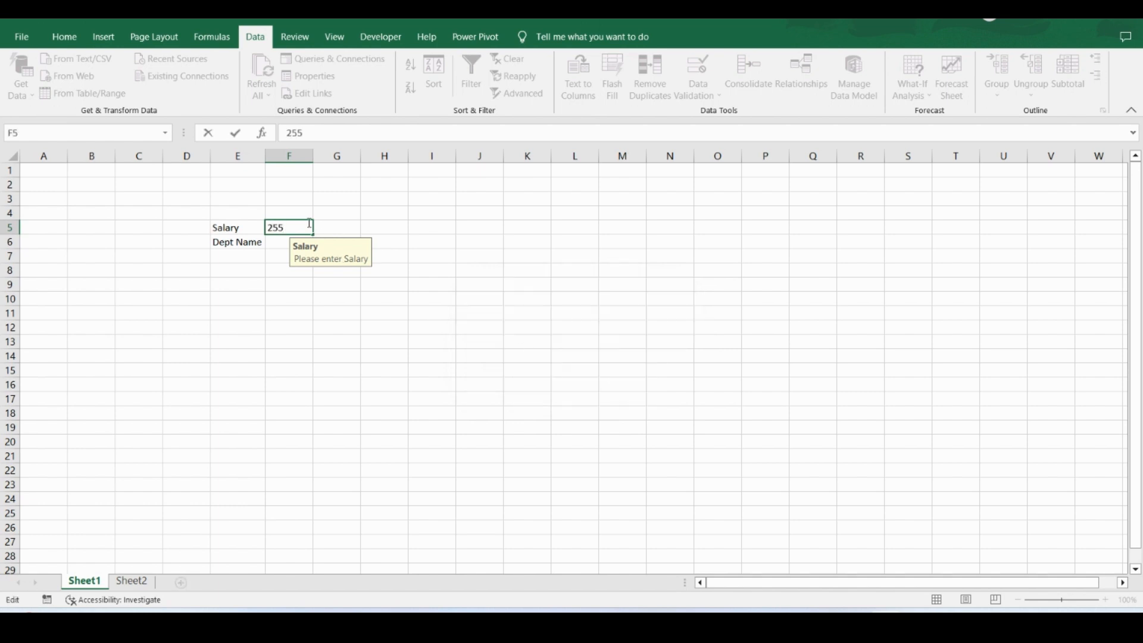
key("BackSpace")
type("00")
key("Return")
- Set the Salary value in cell F5 to the upper limit of 5000
left_click(295, 227)
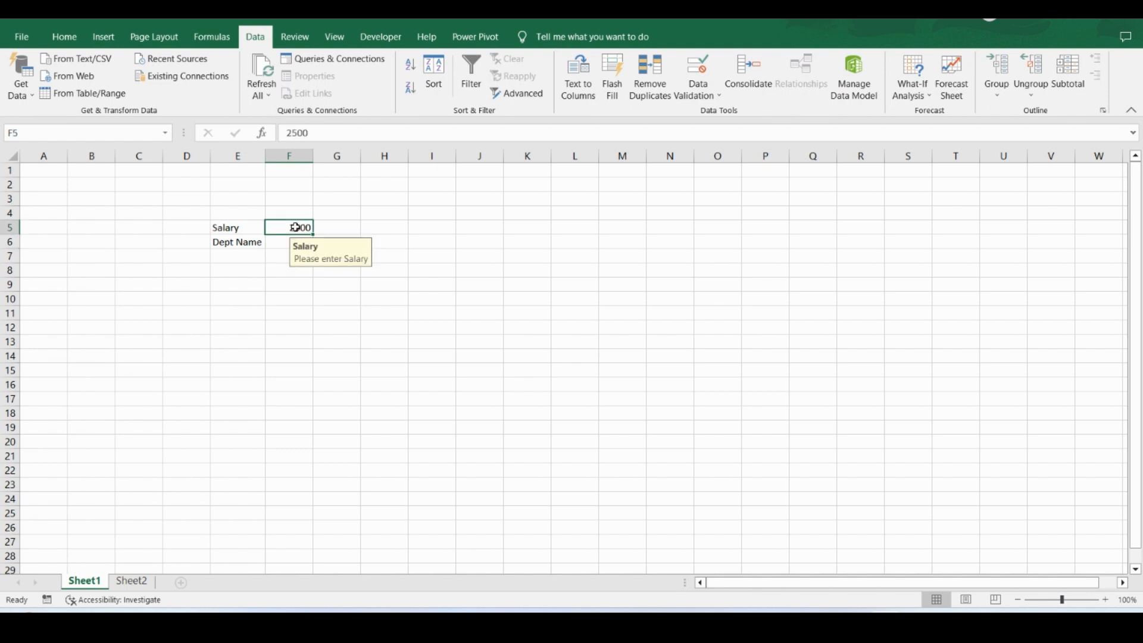
type("5000")
key("Return")
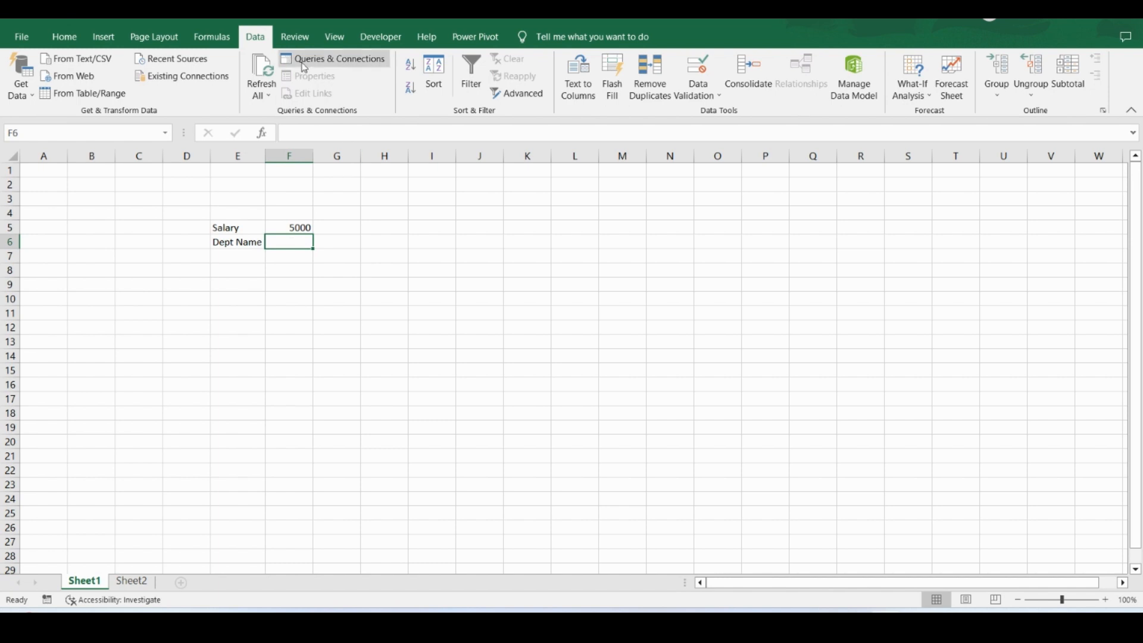
left_click(698, 70)
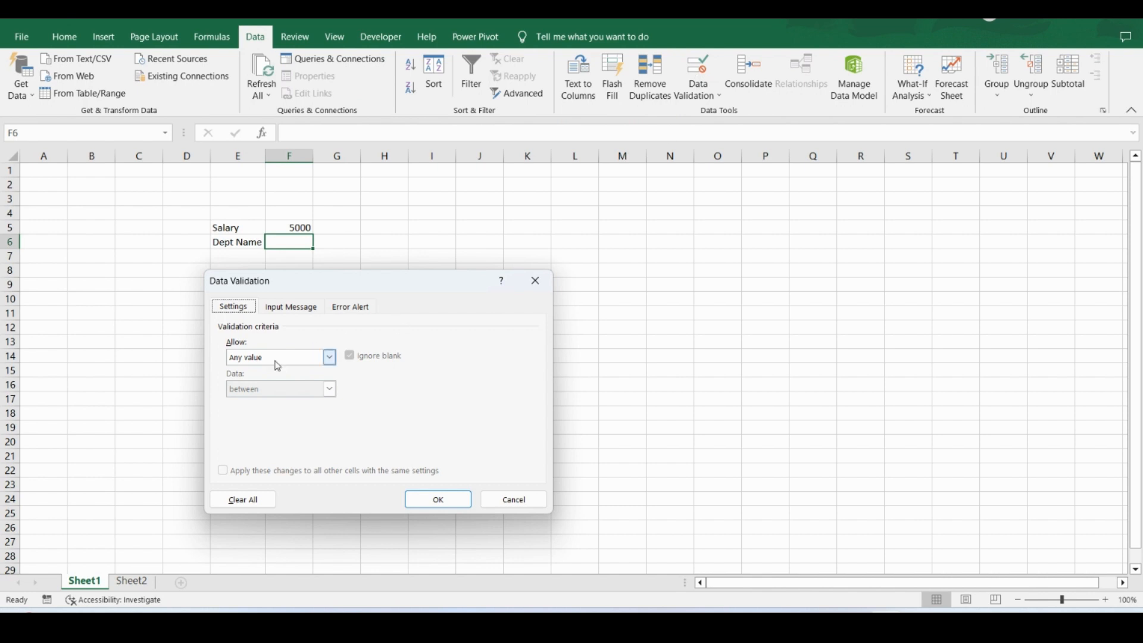
left_click(329, 358)
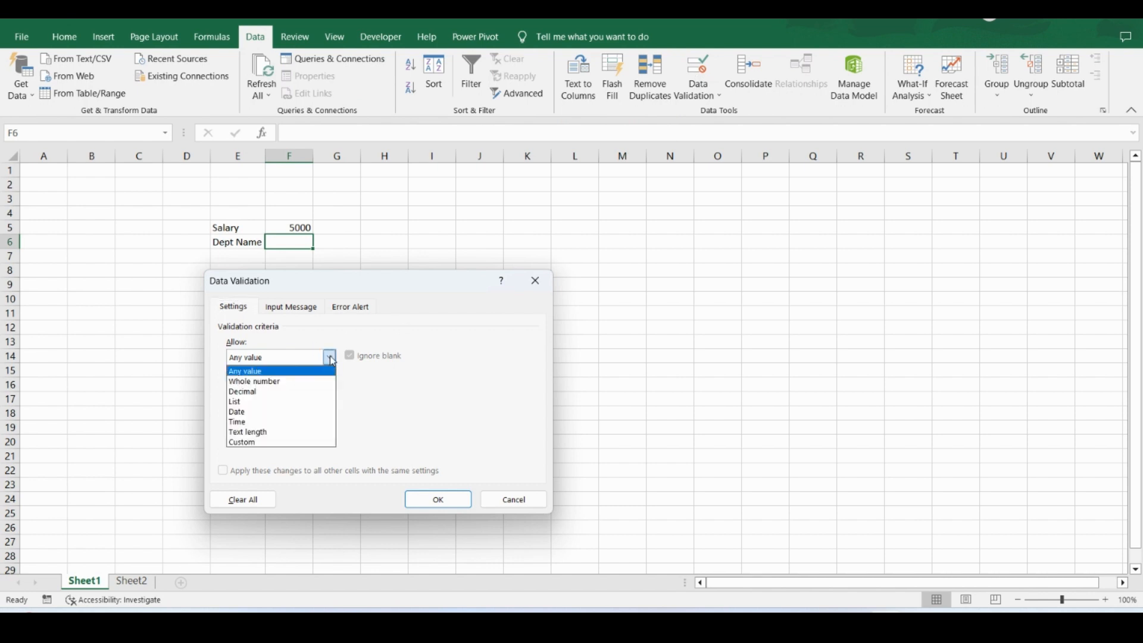
left_click(296, 402)
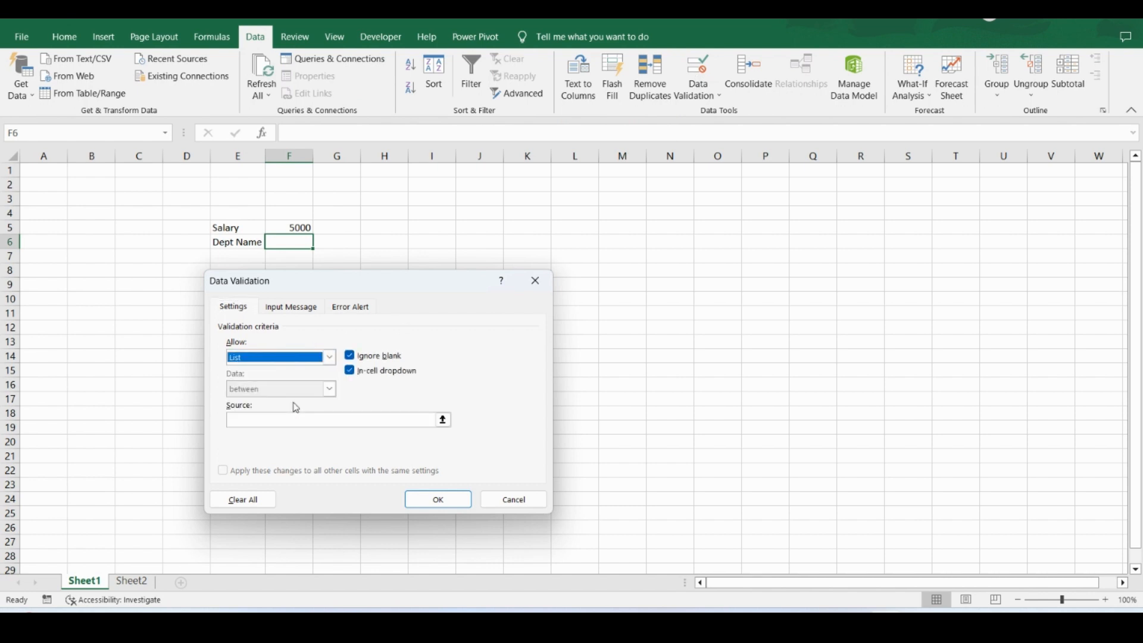
left_click(264, 421)
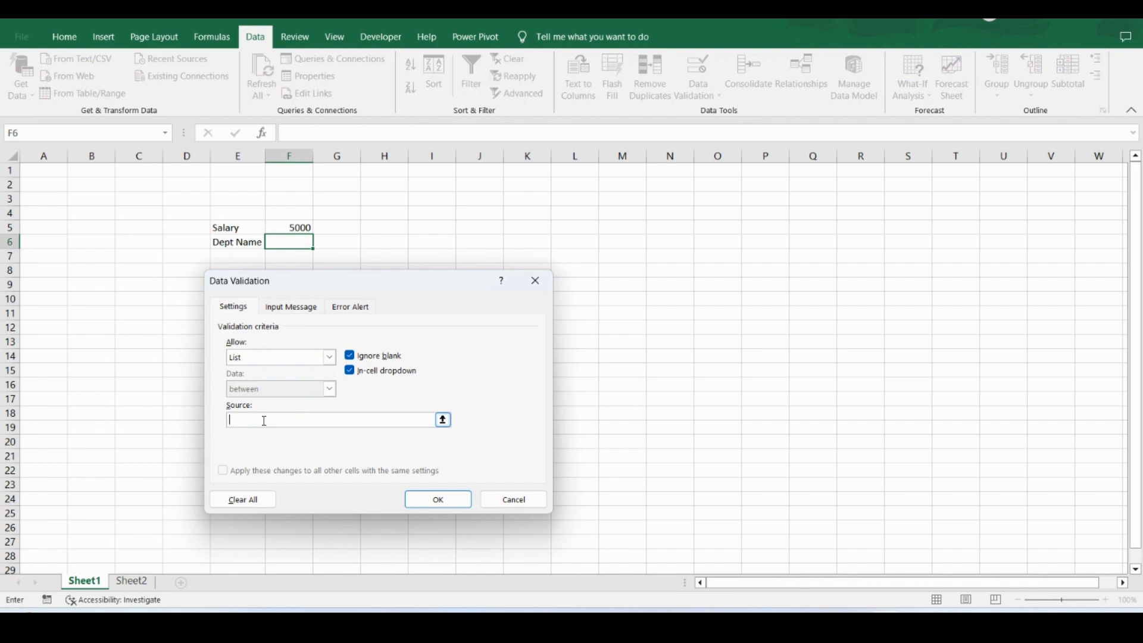
left_click(444, 421)
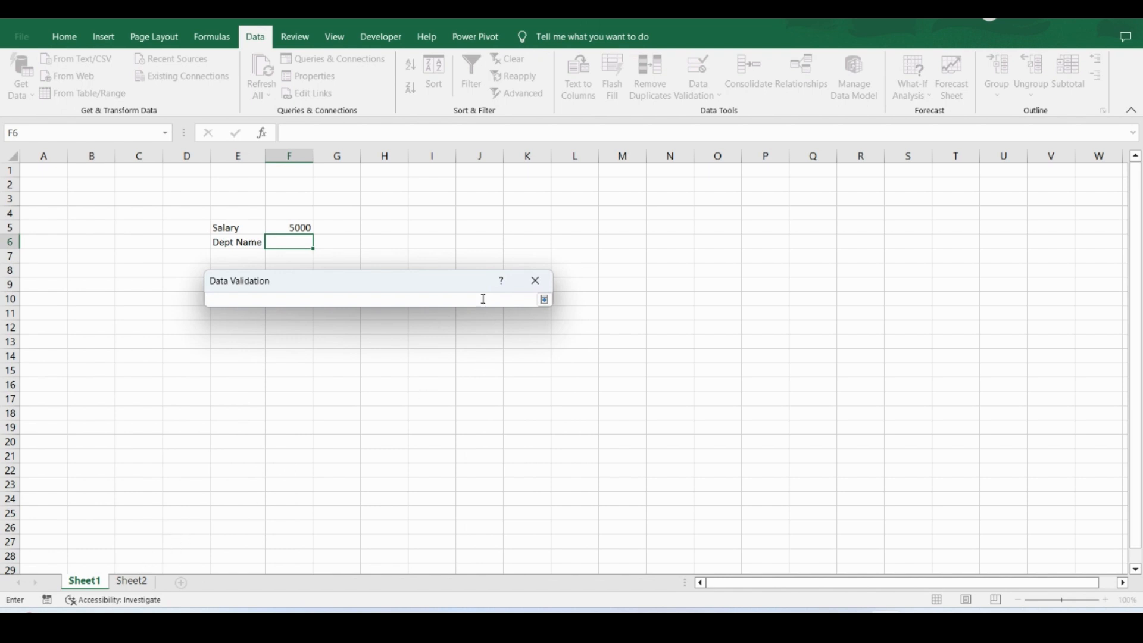
left_click(545, 299)
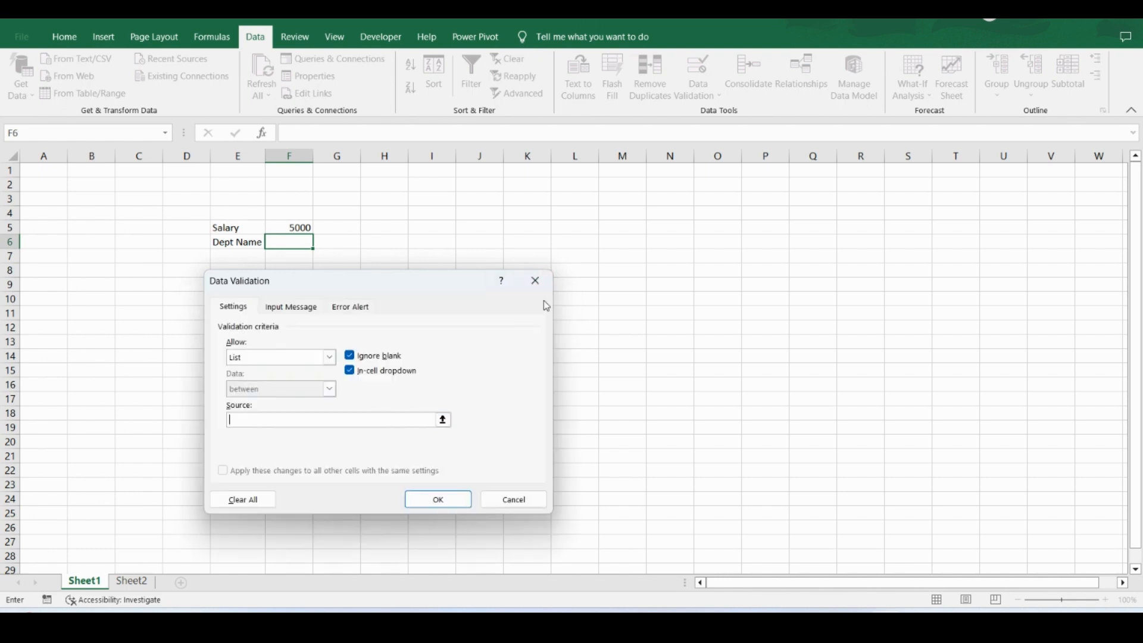
left_click(443, 420)
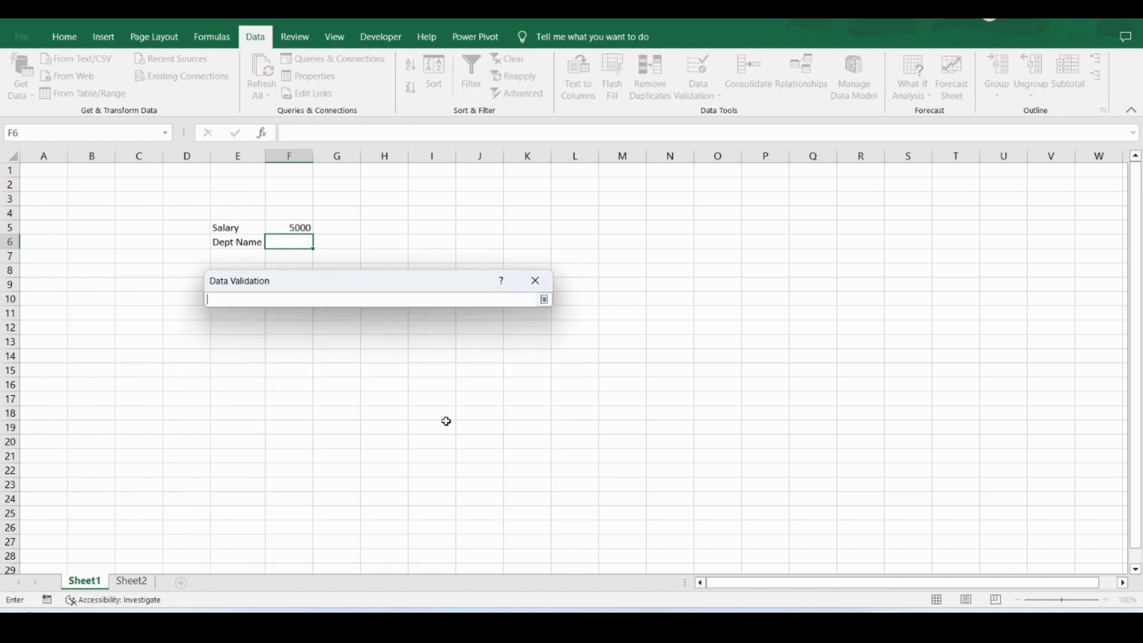
left_click(145, 581)
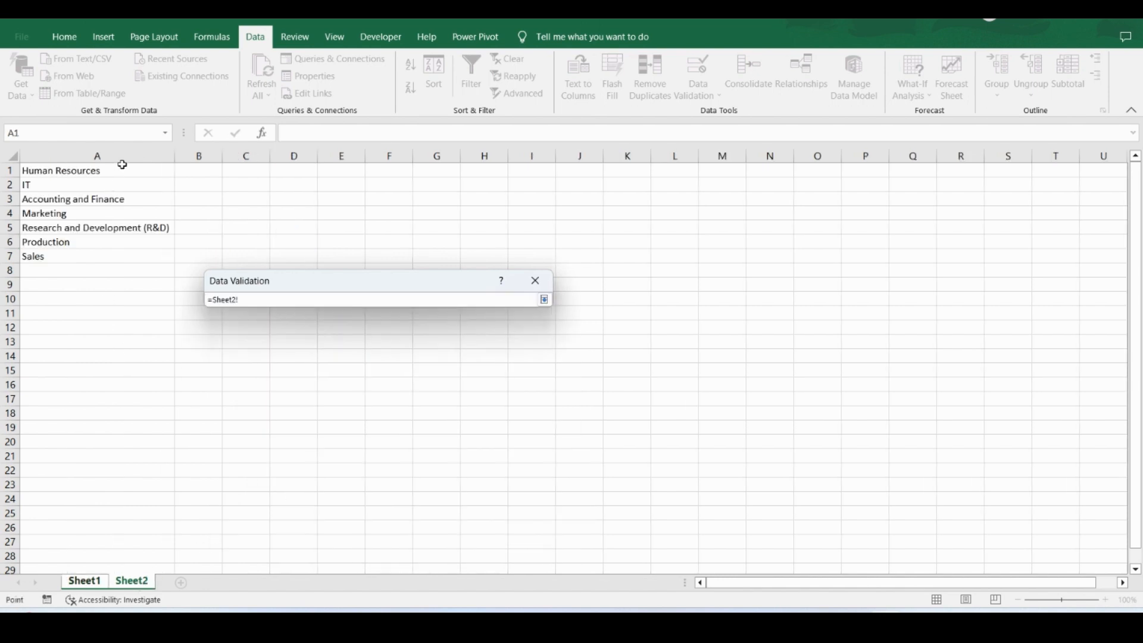
left_click_drag(120, 168, 125, 213)
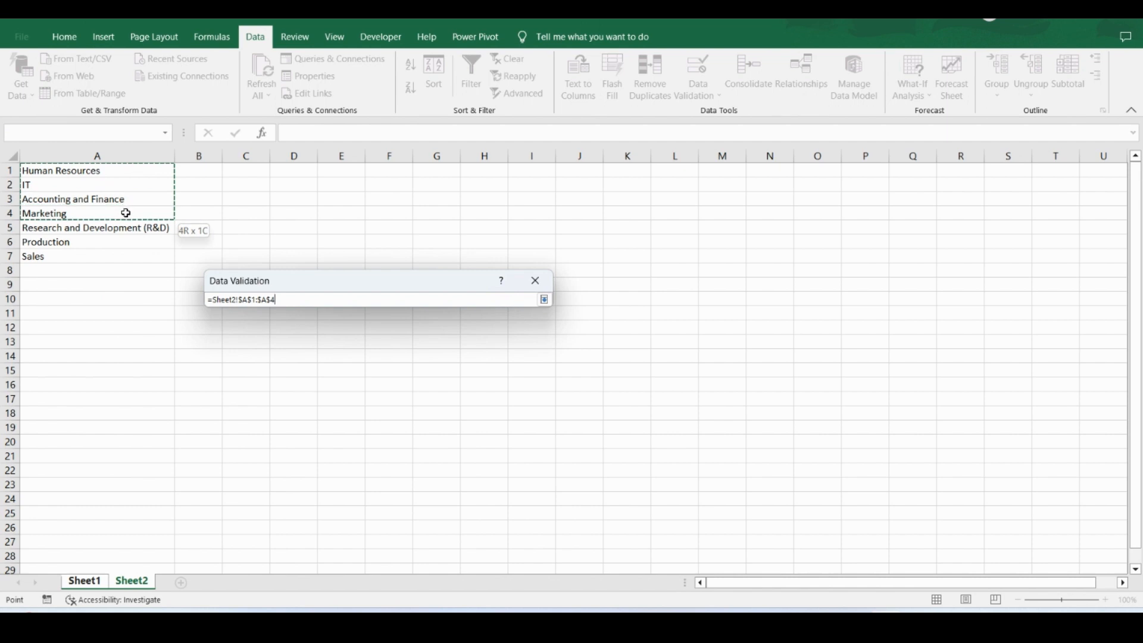
left_click_drag(126, 213, 125, 214)
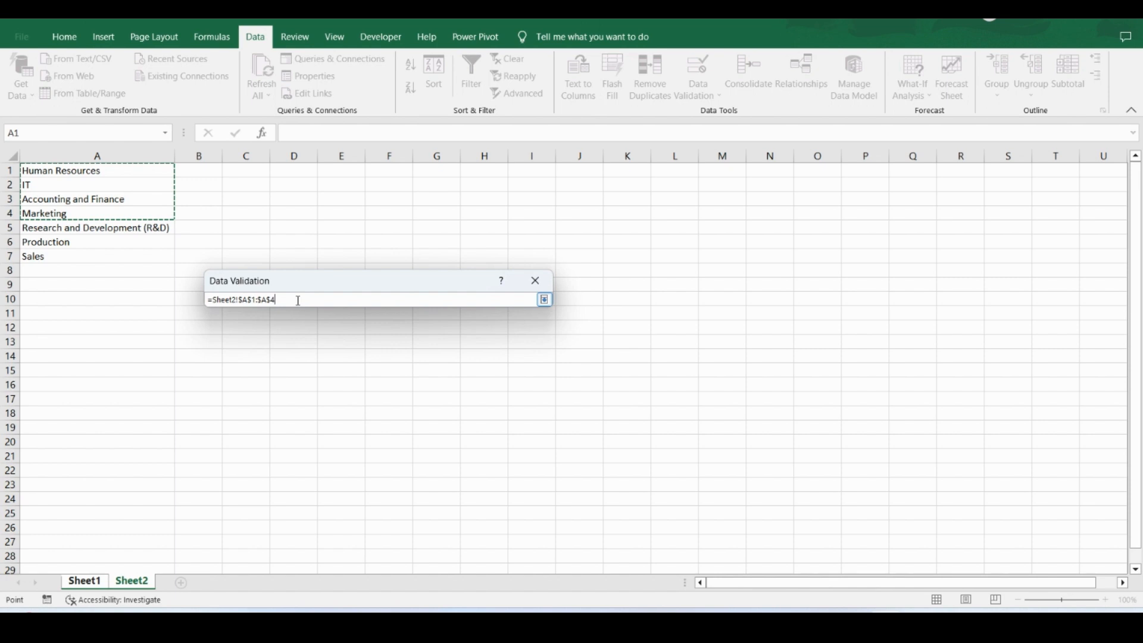
left_click(536, 281)
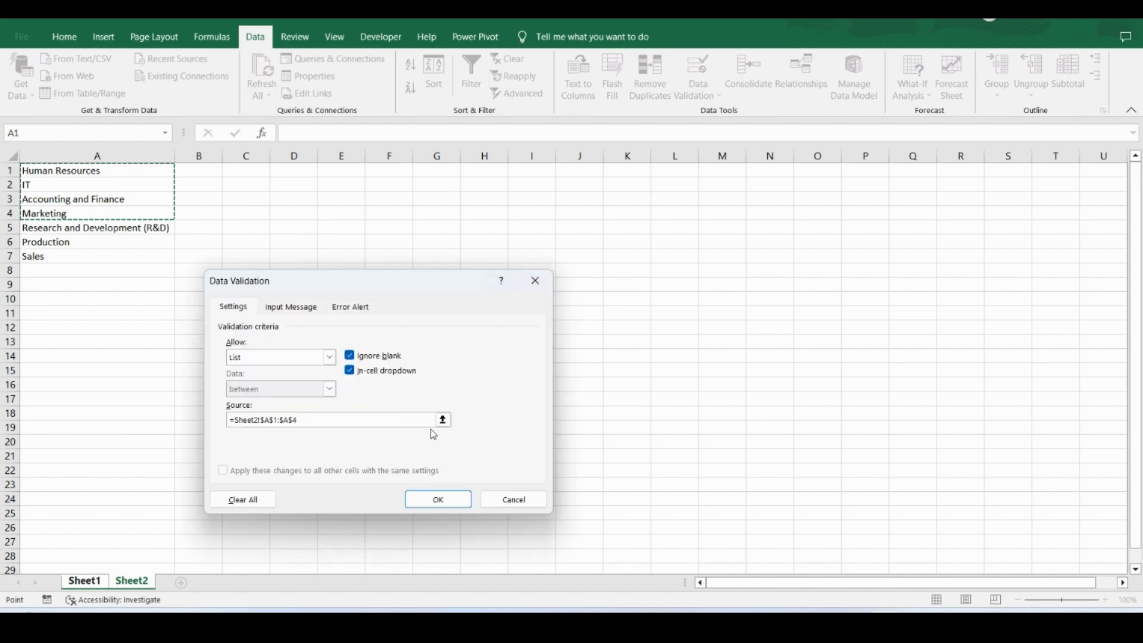
key("Return")
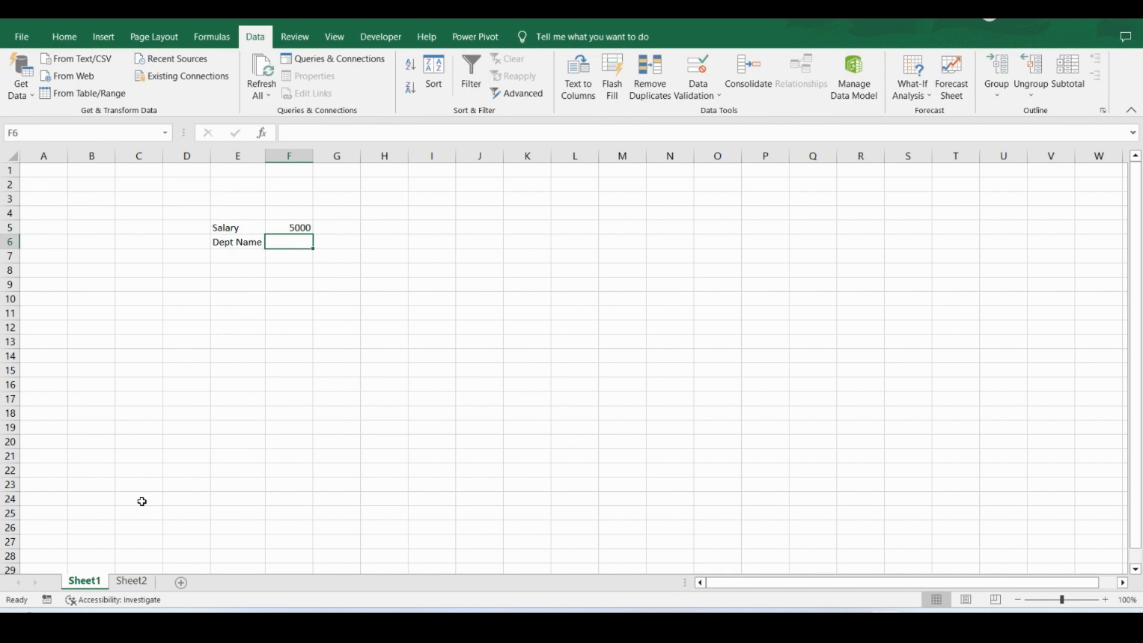
- Select the department names in A1:A7 on Sheet2 to check their range name DeptList, and return to Sheet1
left_click(132, 582)
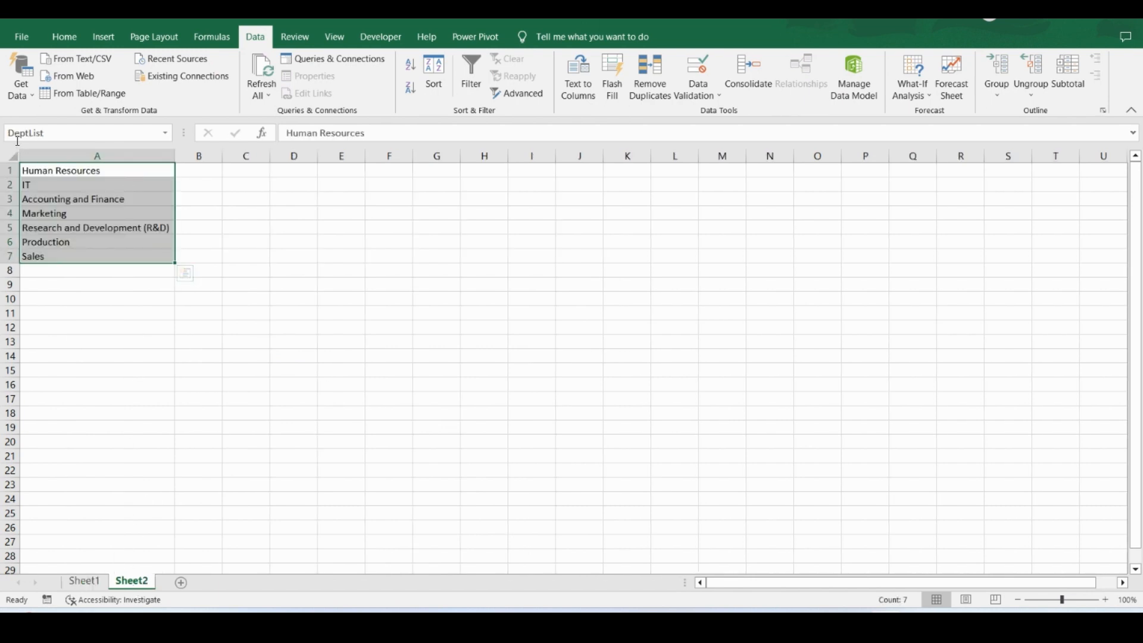
left_click(114, 171)
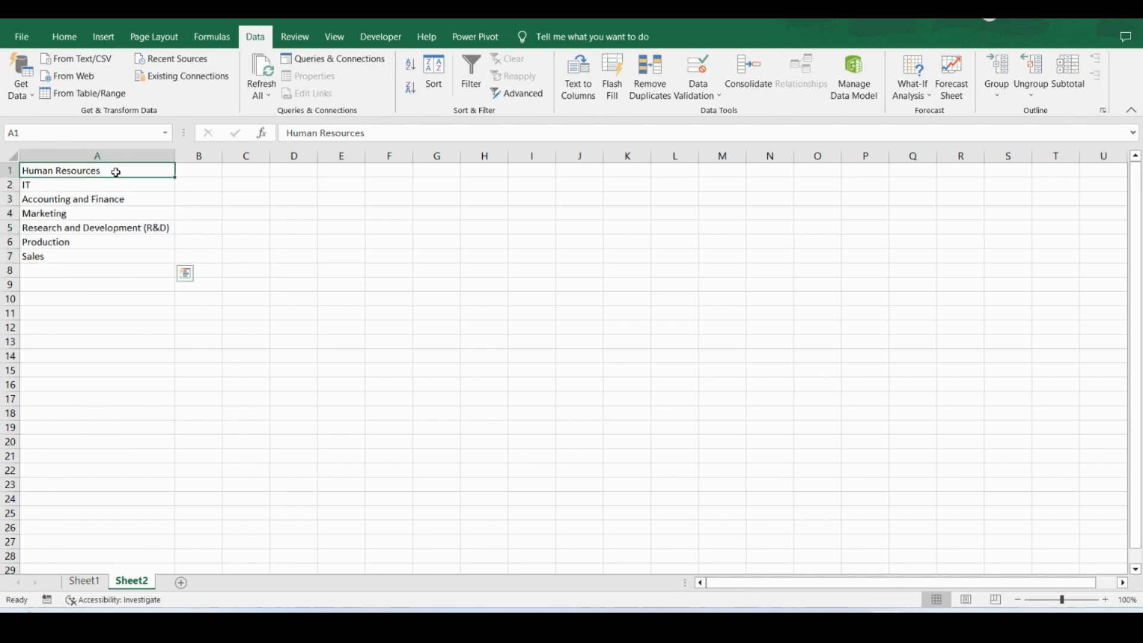
left_click(101, 258, "shift")
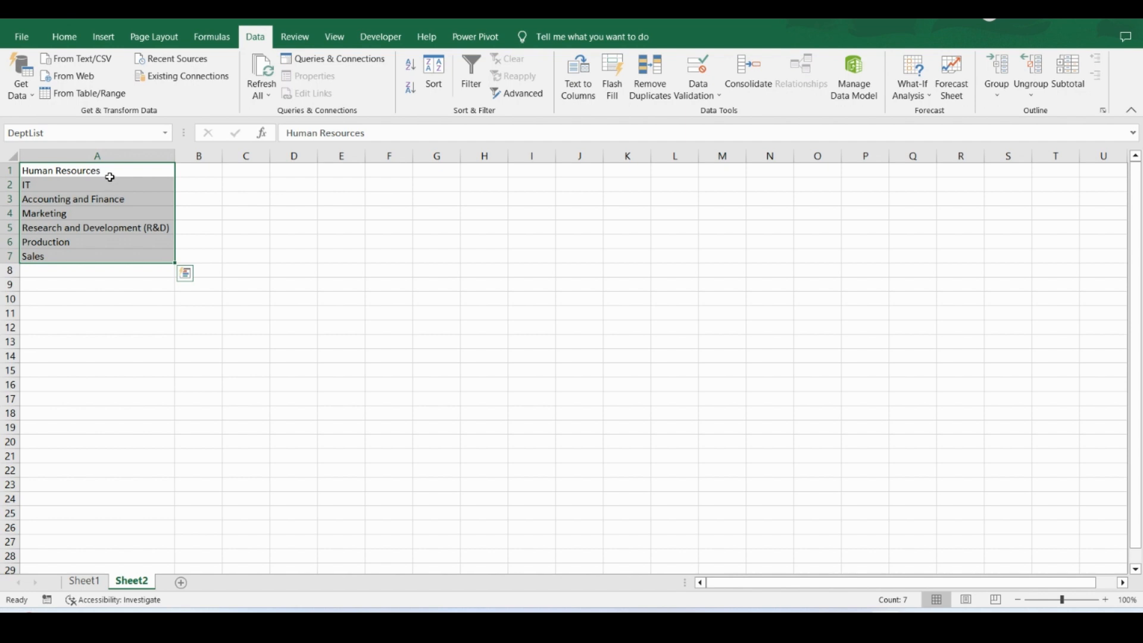
left_click(85, 582)
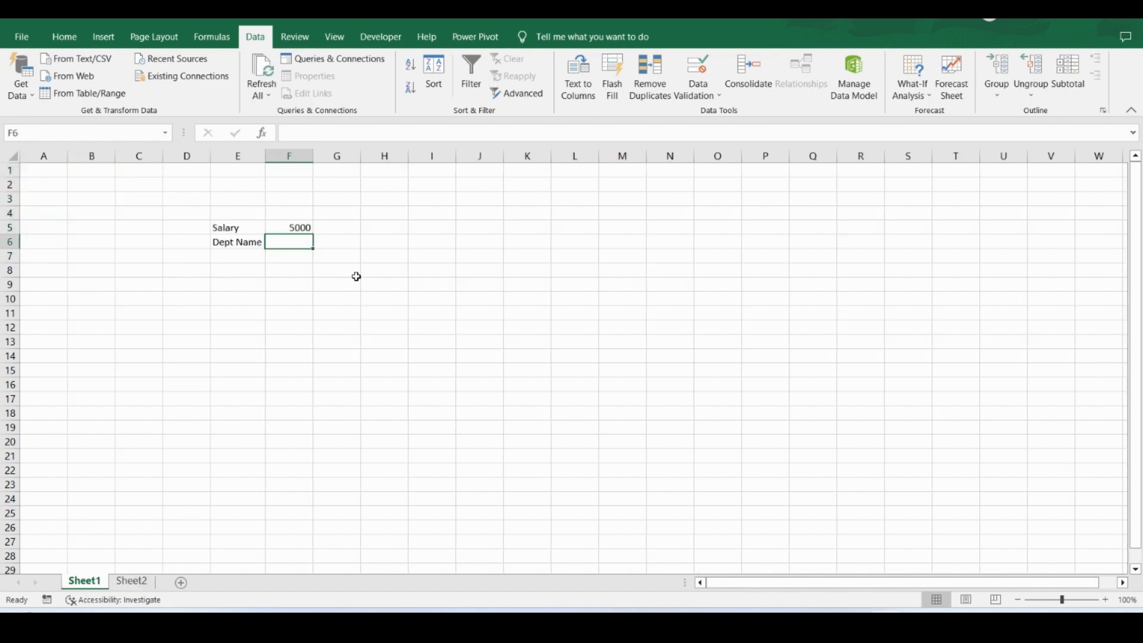
- Restrict the Dept Name cell F6 to a validation List with source =DeptList and check the choices in its dropdown
left_click(701, 91)
left_click(723, 113)
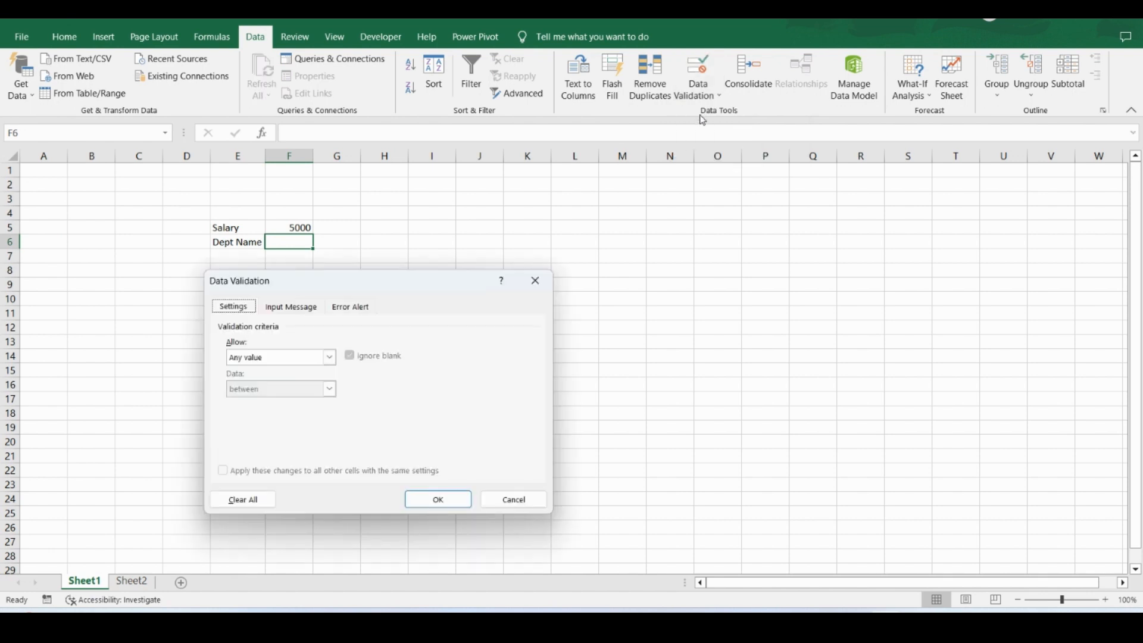
left_click(330, 357)
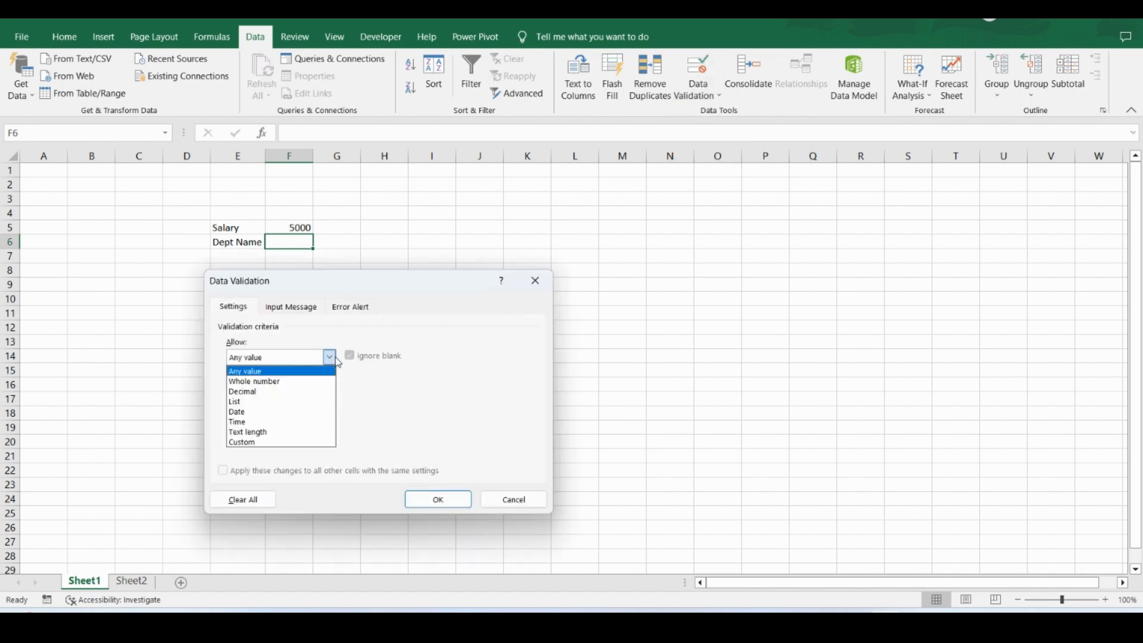
left_click(306, 397)
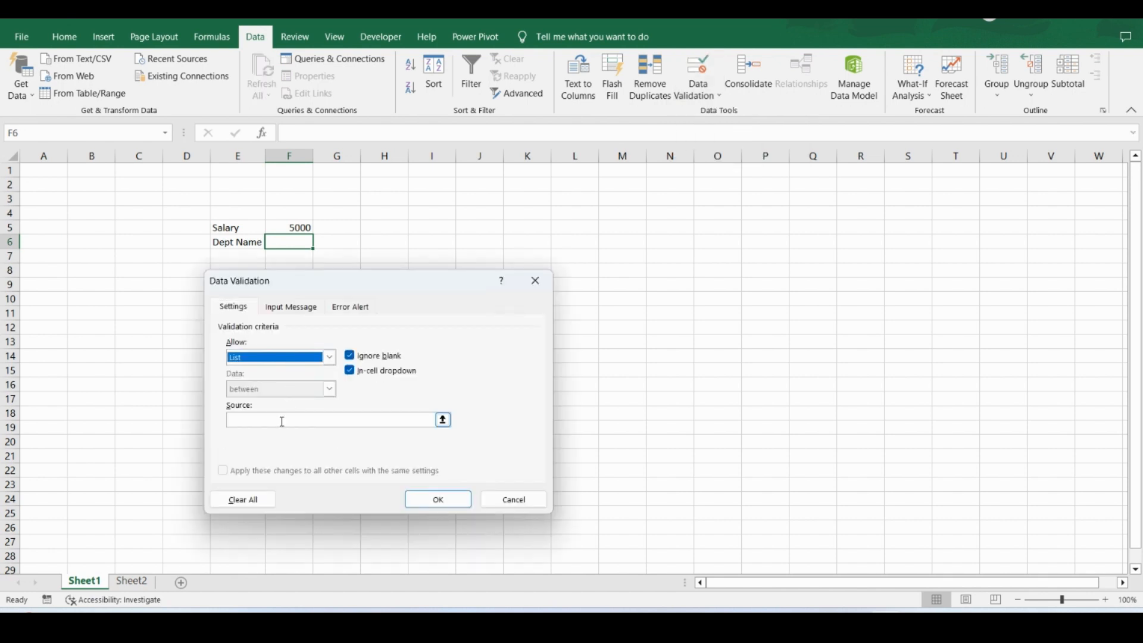
left_click(283, 420)
type("=")
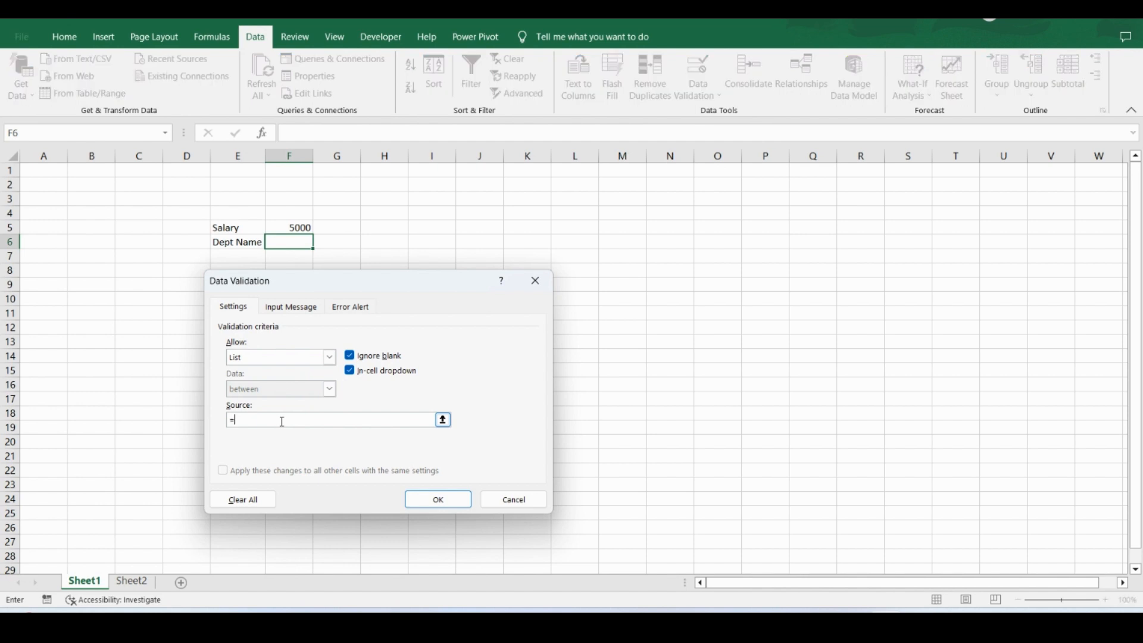
type("DeptList")
left_click(234, 423)
left_click(436, 500)
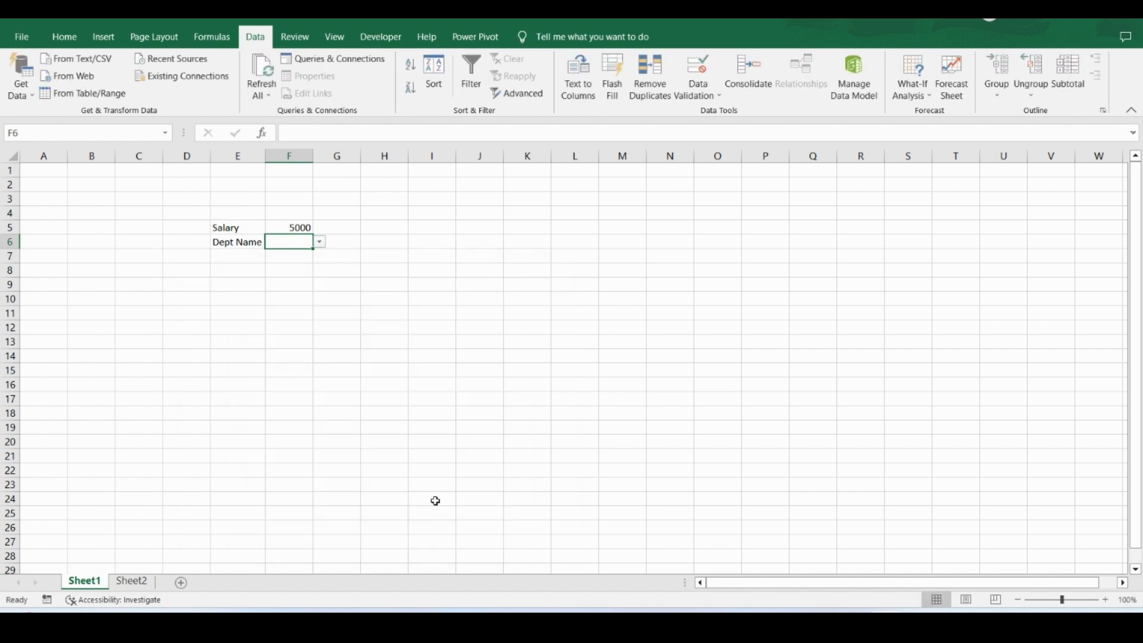
left_click(321, 244)
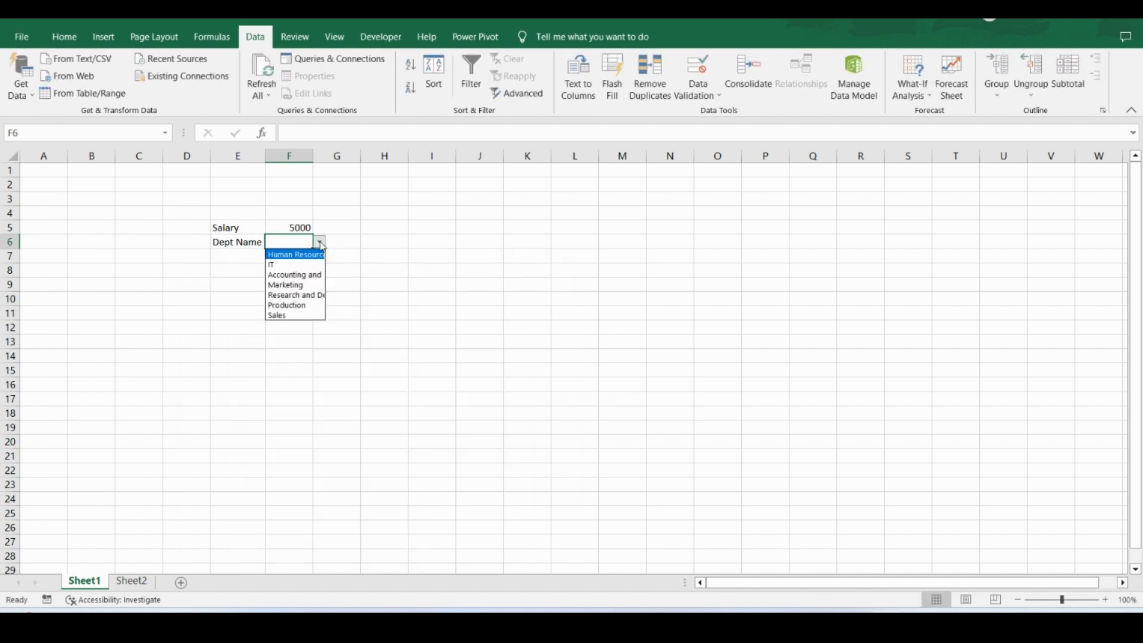
left_click(287, 239)
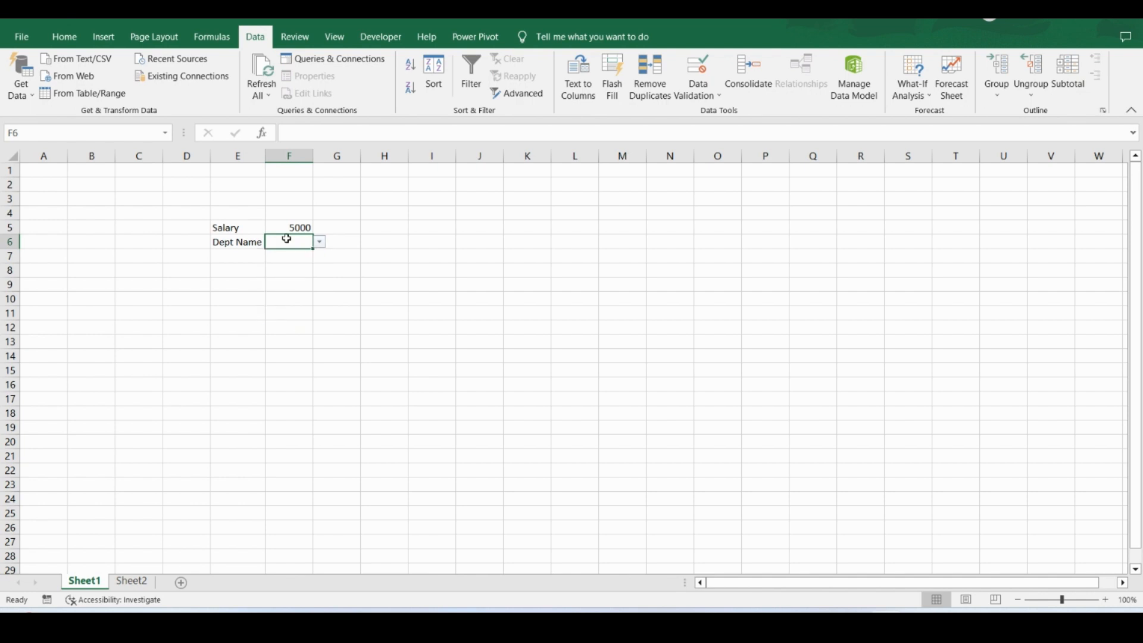